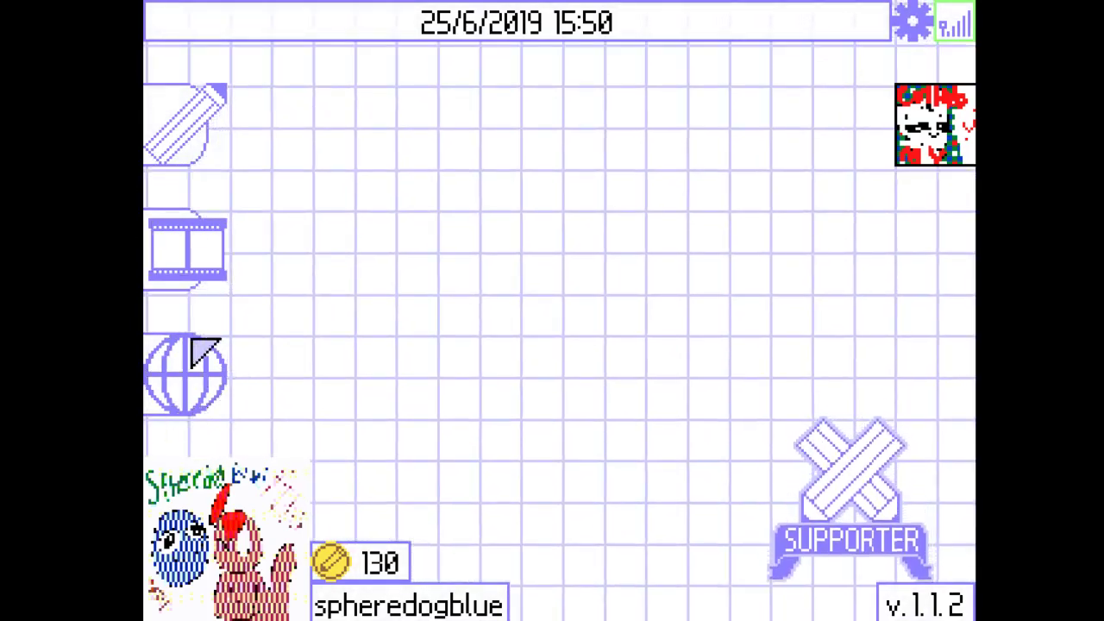
Step: Check the online server list, return to the main screen and open a new note in the drawing editor
left_click(183, 399)
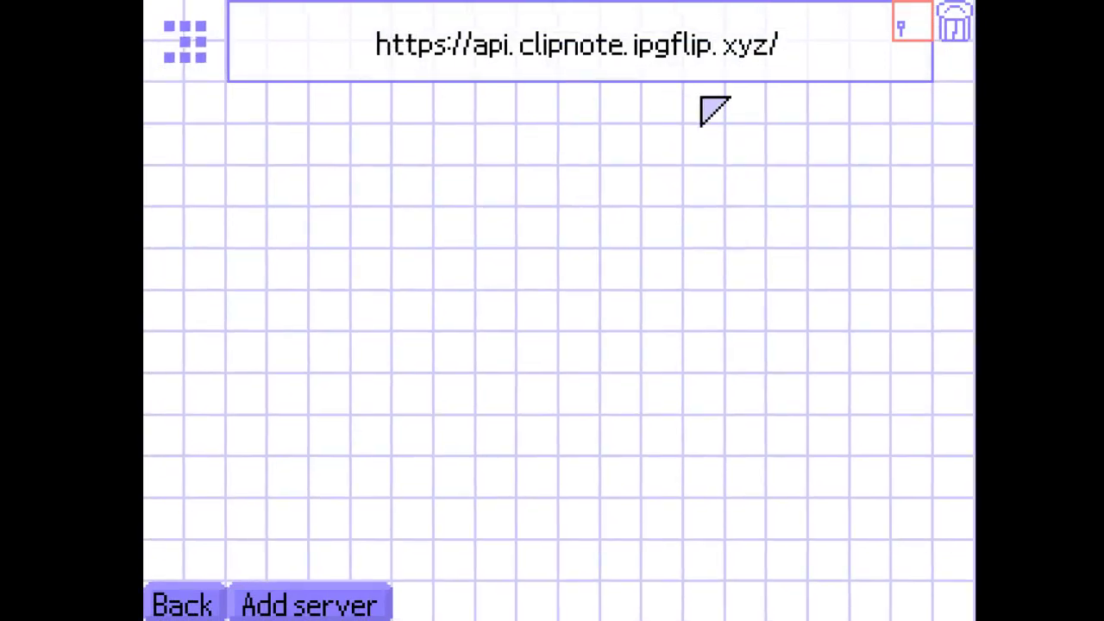
left_click(183, 595)
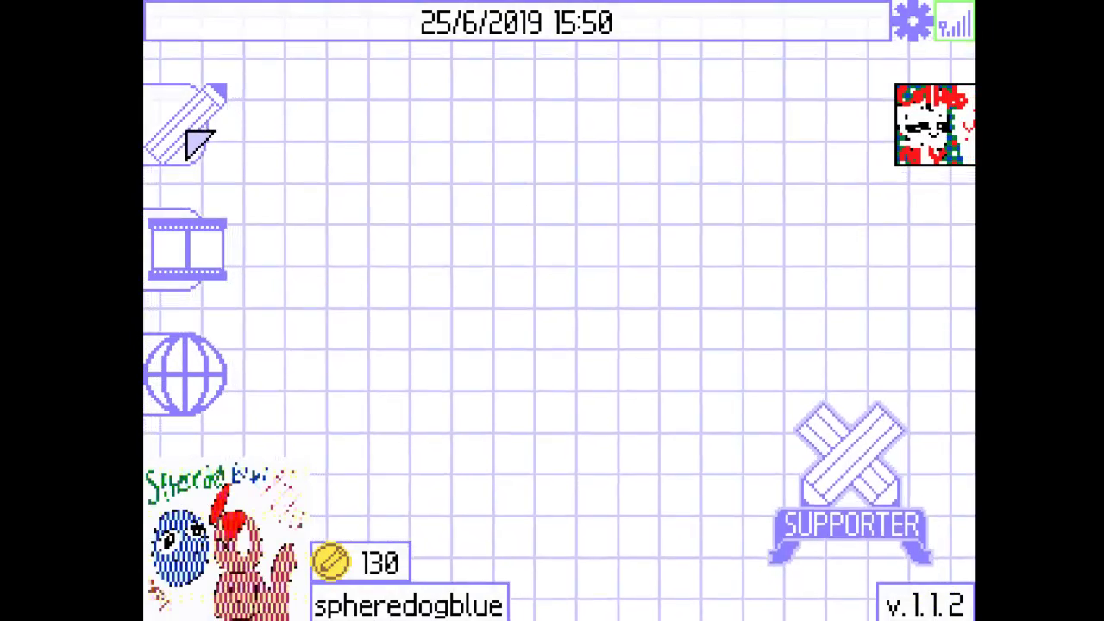
left_click(198, 142)
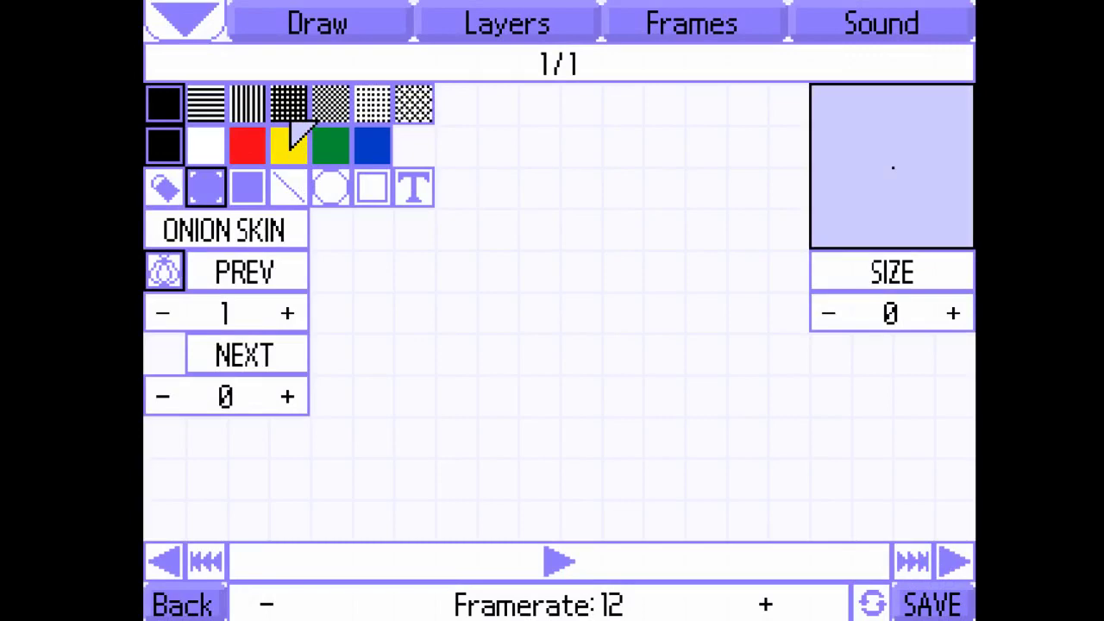
left_click(519, 293)
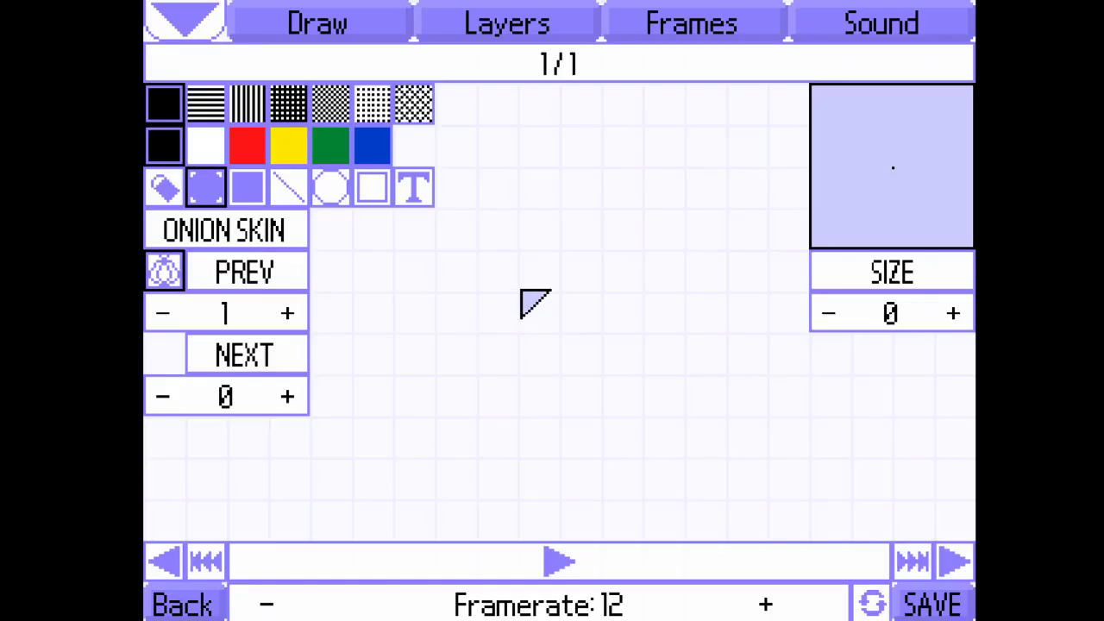
left_click(520, 287)
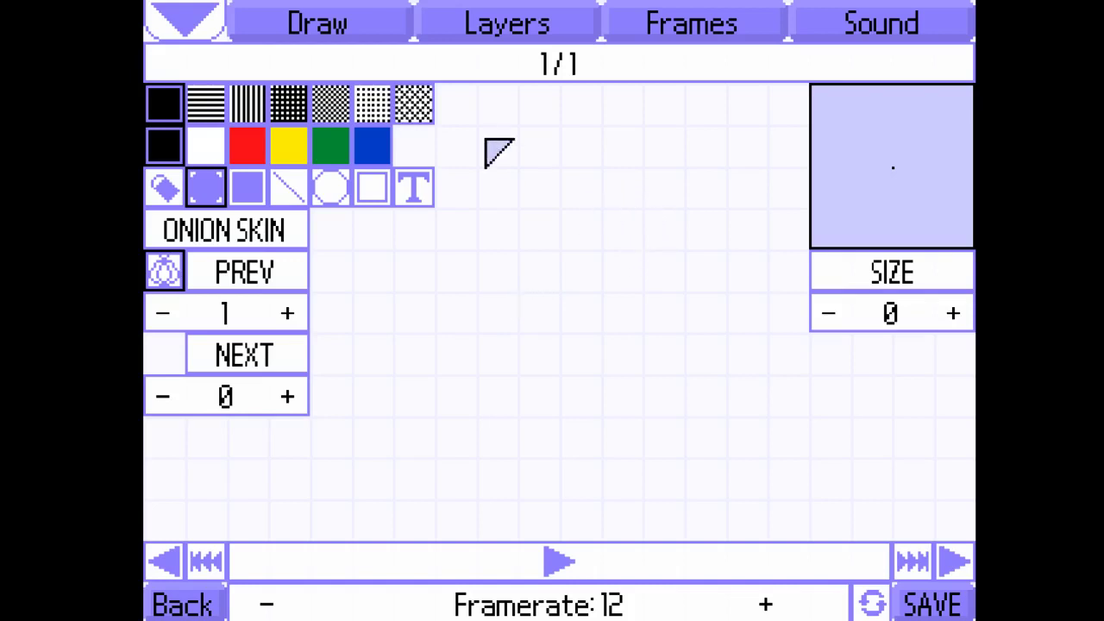
left_click(173, 188)
left_click(176, 187)
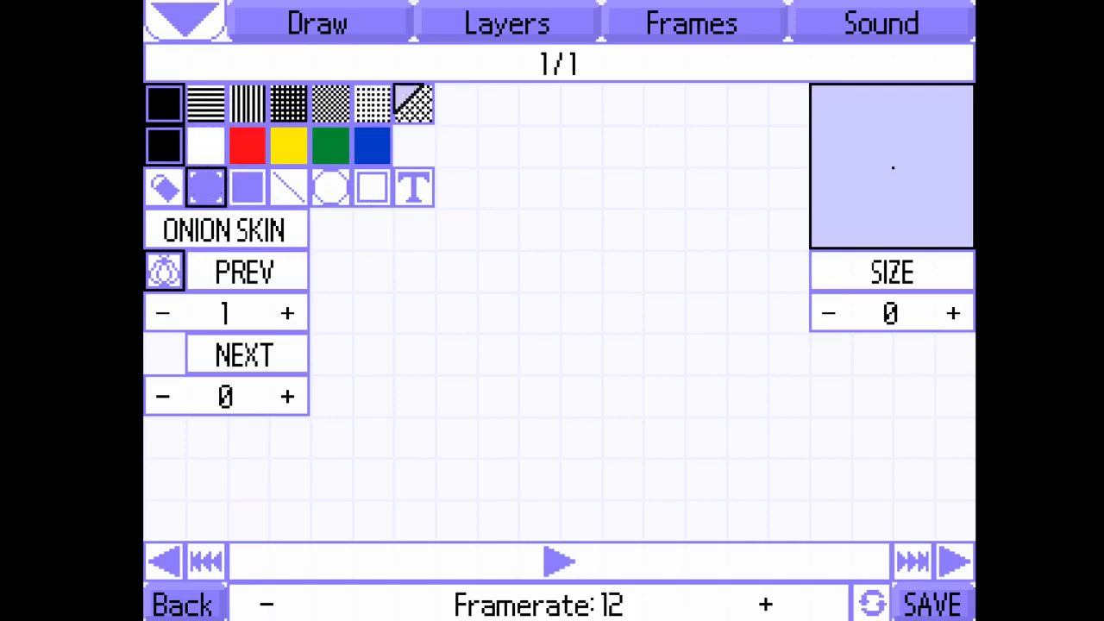
Step: Scribble two freehand zigzag strokes across the canvas in black with the horizontal-line pattern at brush size 0
left_click(206, 114)
key("Tab")
mouse_move(491, 219)
left_mouse_down()
mouse_move(499, 274)
mouse_move(571, 346)
mouse_move(722, 296)
mouse_move(794, 404)
mouse_move(655, 442)
left_mouse_up()
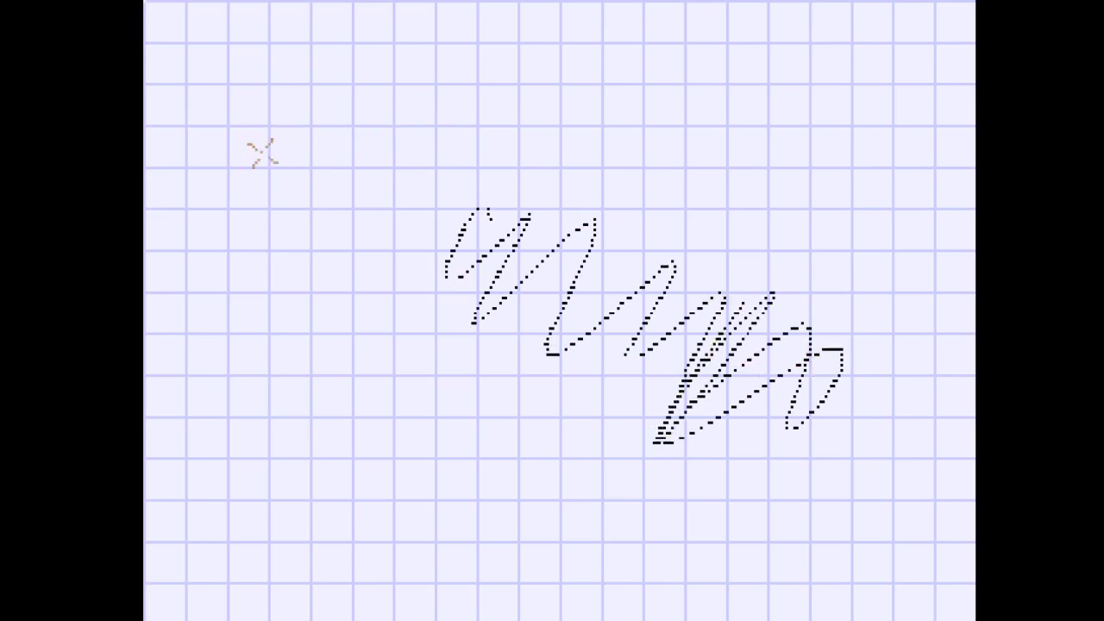
mouse_move(262, 156)
left_mouse_down()
mouse_move(309, 248)
mouse_move(455, 334)
left_mouse_up()
Step: Erase small pieces of the scribbled zigzags with the eraser and turn the eraser off
key("Tab")
left_click(166, 186)
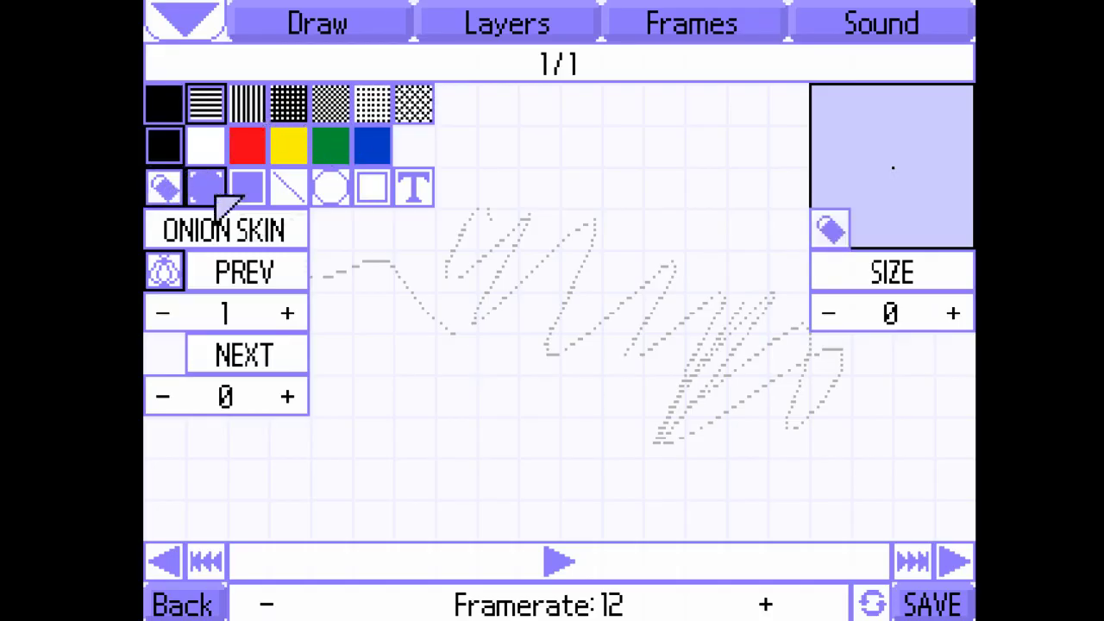
left_click(436, 317)
key("Tab")
left_click(175, 175)
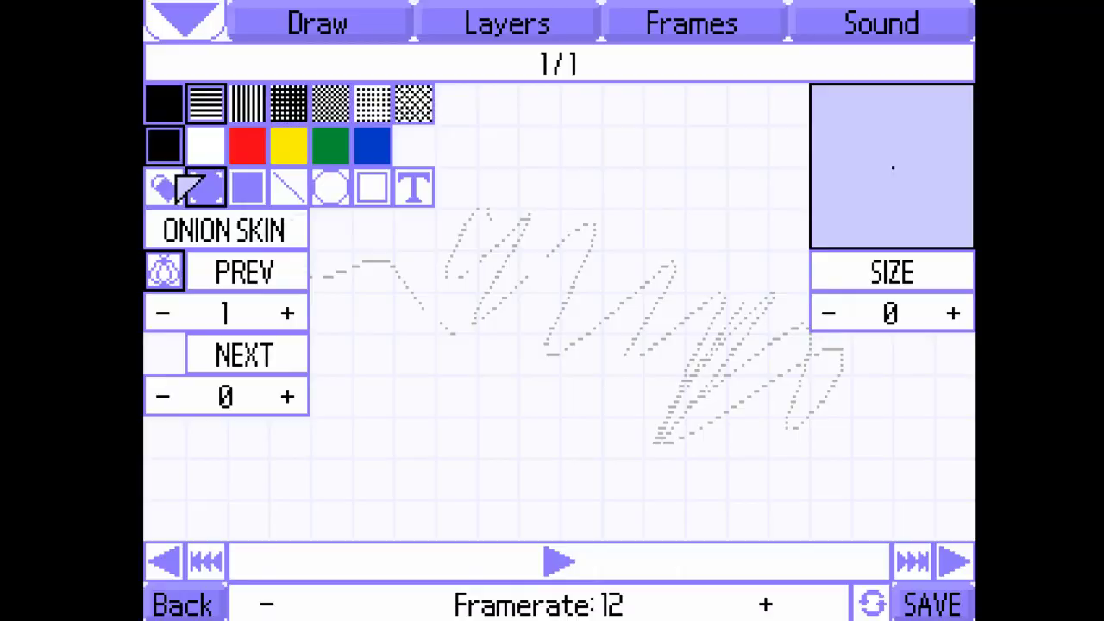
Step: Paint thick striped strokes at the canvas's upper left with an enlarged brush, and add thin strokes beside them at size 3
key("Tab")
scroll(317, 137, "up", 6)
scroll(317, 137, "up", 9)
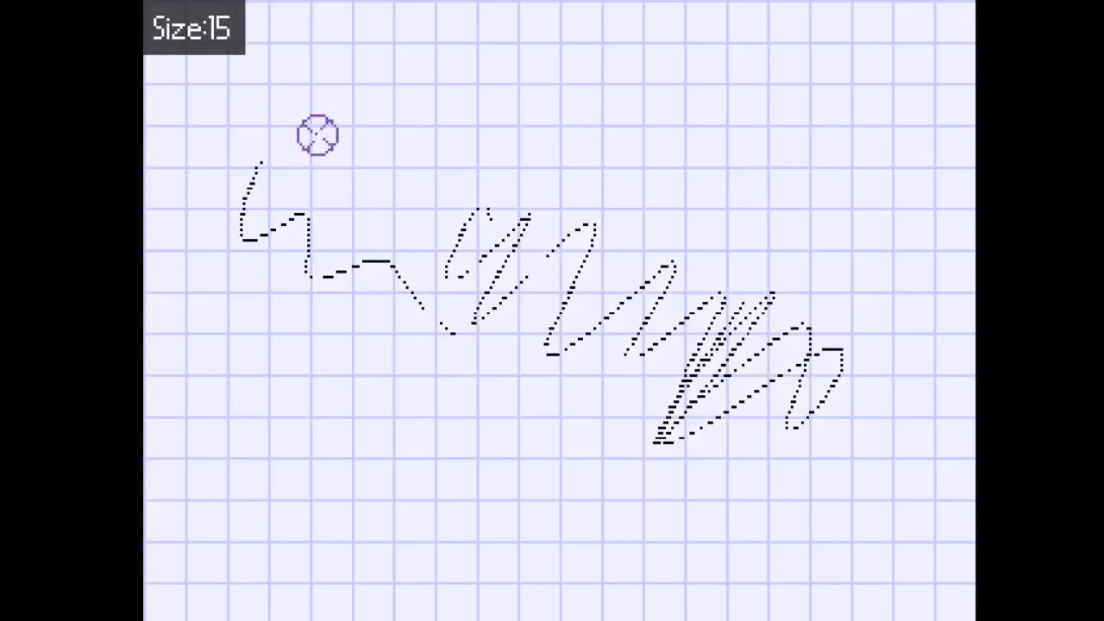
scroll(317, 136, "down", 2)
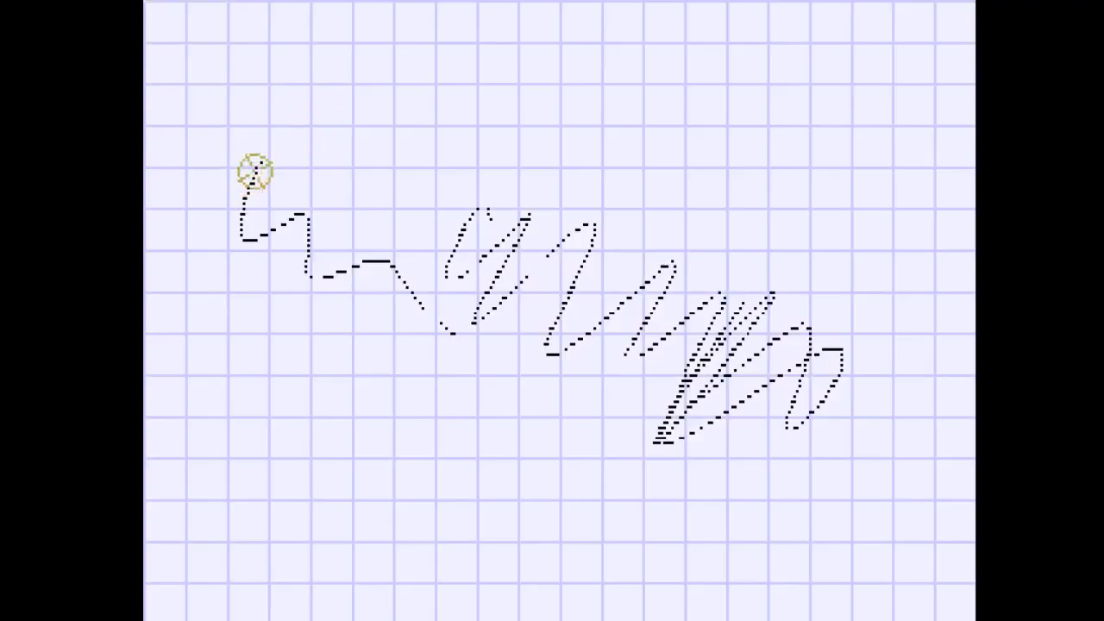
mouse_move(254, 173)
left_mouse_down()
mouse_move(282, 183)
mouse_move(284, 265)
mouse_move(364, 153)
left_mouse_up()
scroll(313, 191, "down", 7)
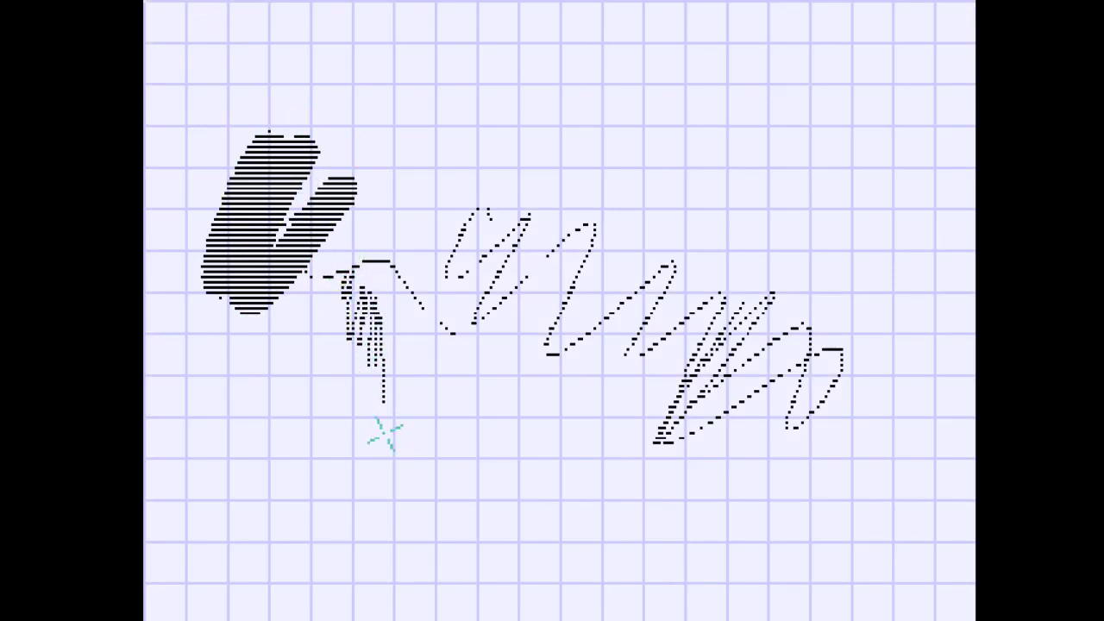
Step: Reset the brush size to 0 and turn the eraser on
key("Tab")
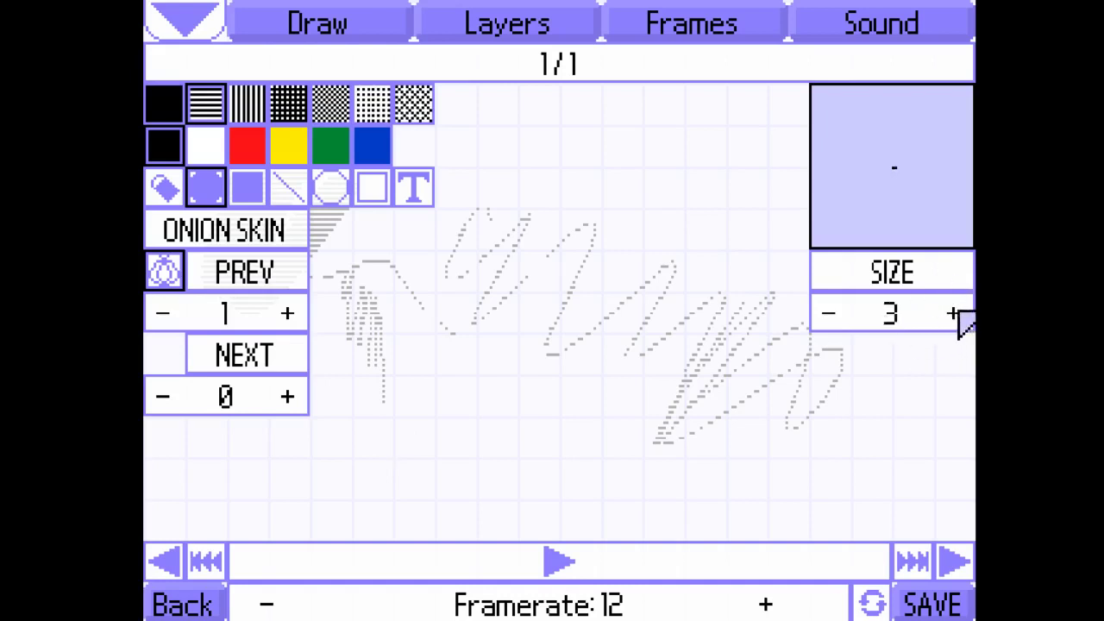
left_click(955, 313)
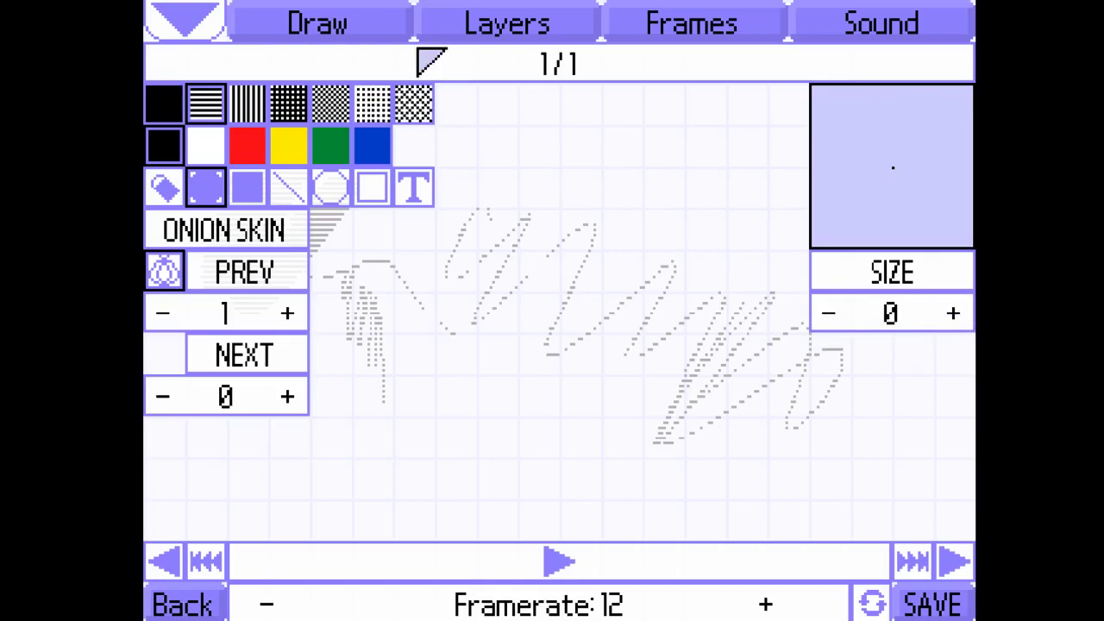
left_click(164, 190)
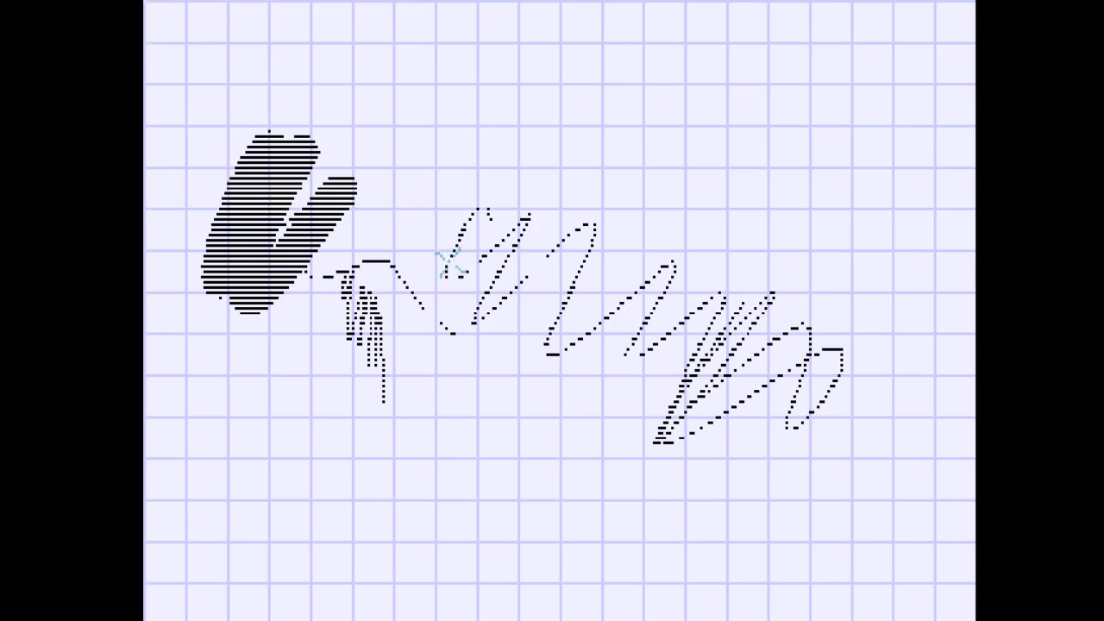
Step: Extend the note to eight frames and go to frame 2
key("Left")
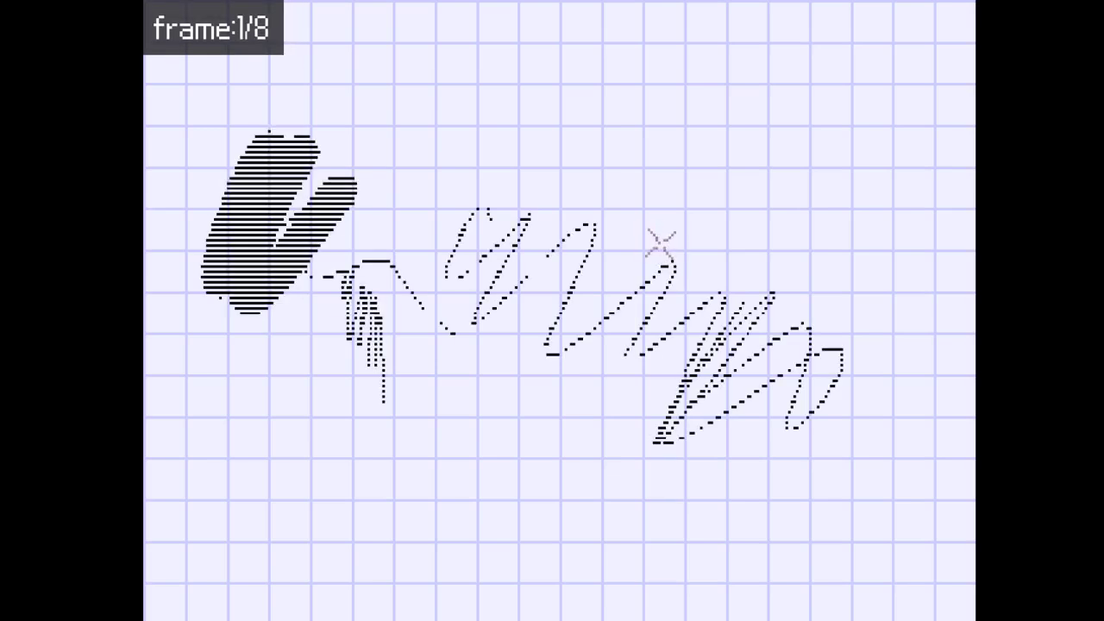
key("Right")
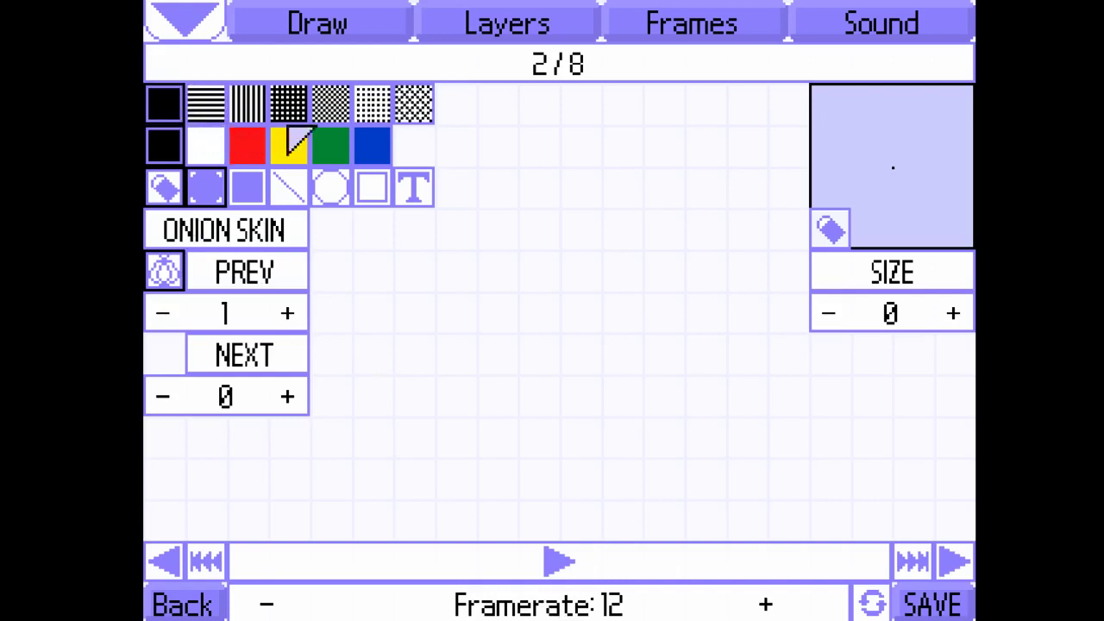
Step: Draw overlapping solid freehand strokes on frame 2, one each in white, red and yellow
left_click(205, 145)
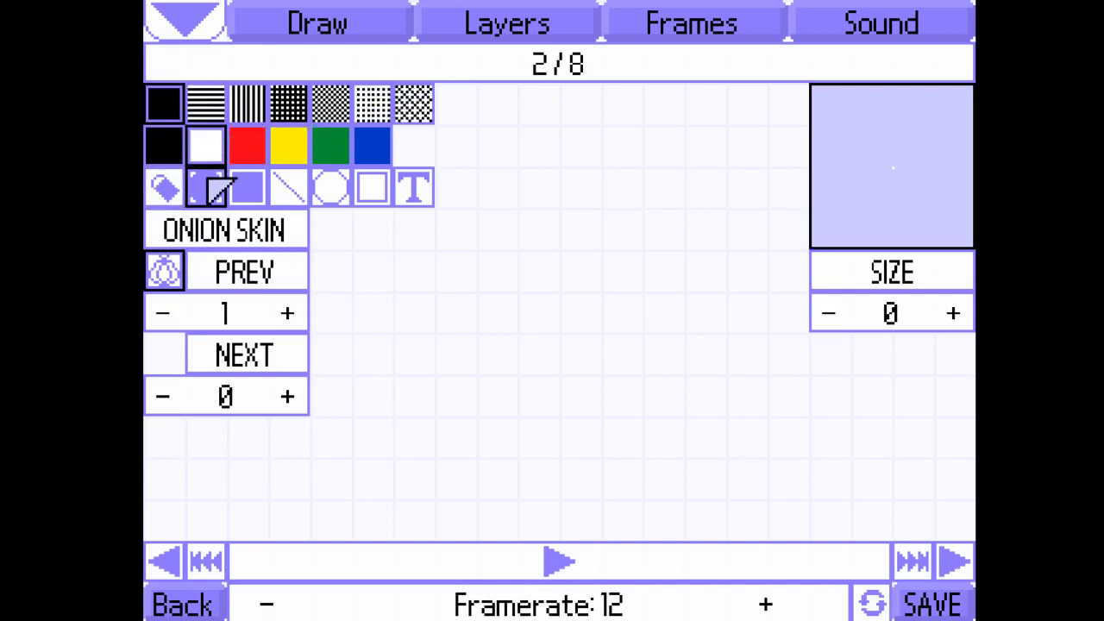
left_click(386, 209)
left_click_drag(520, 314, 517, 344)
left_click(247, 145)
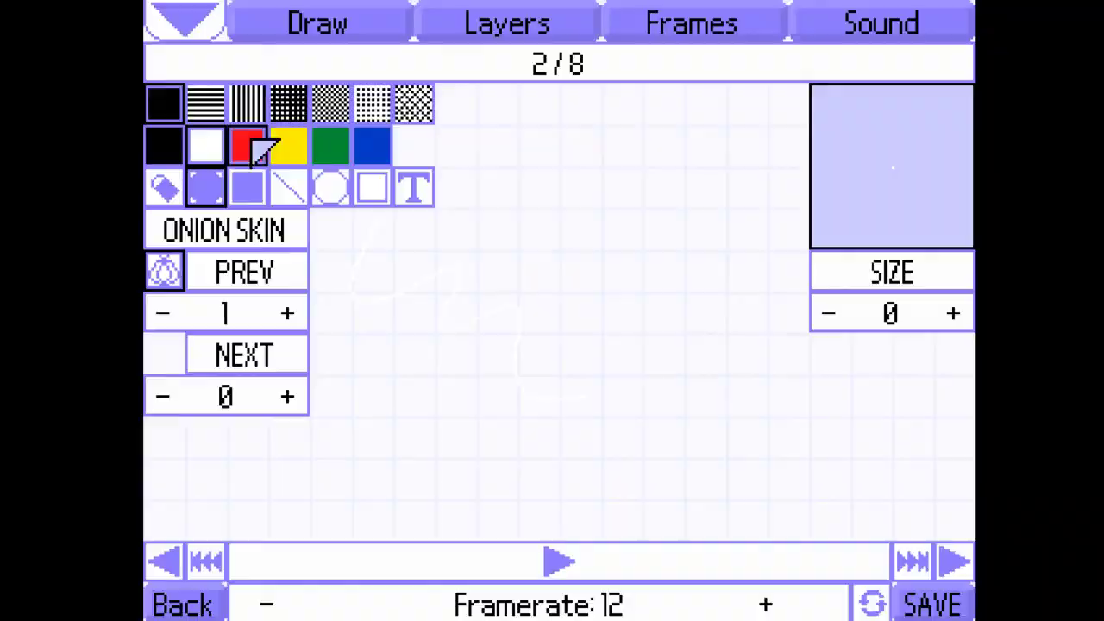
mouse_move(451, 215)
left_mouse_down()
mouse_move(444, 345)
mouse_move(662, 384)
left_mouse_up()
left_click(293, 143)
mouse_move(444, 375)
left_mouse_down()
mouse_move(526, 345)
mouse_move(688, 379)
left_mouse_up()
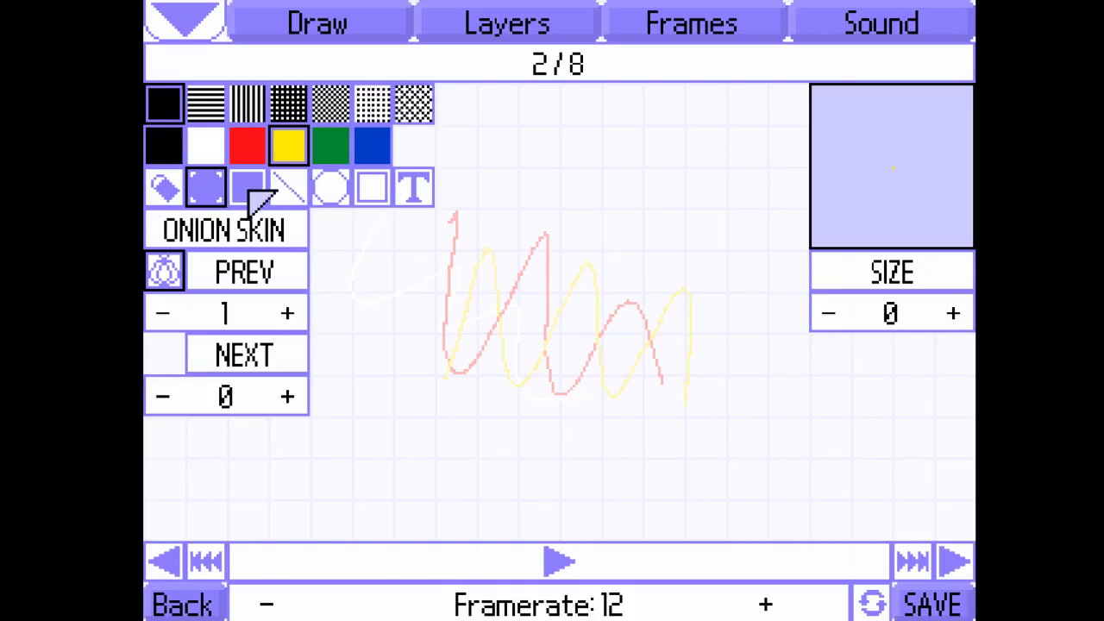
Step: Draw a thin yellow loop with the square brush and paint a thick yellow blob over it at size 10
left_click(248, 191)
key("Tab")
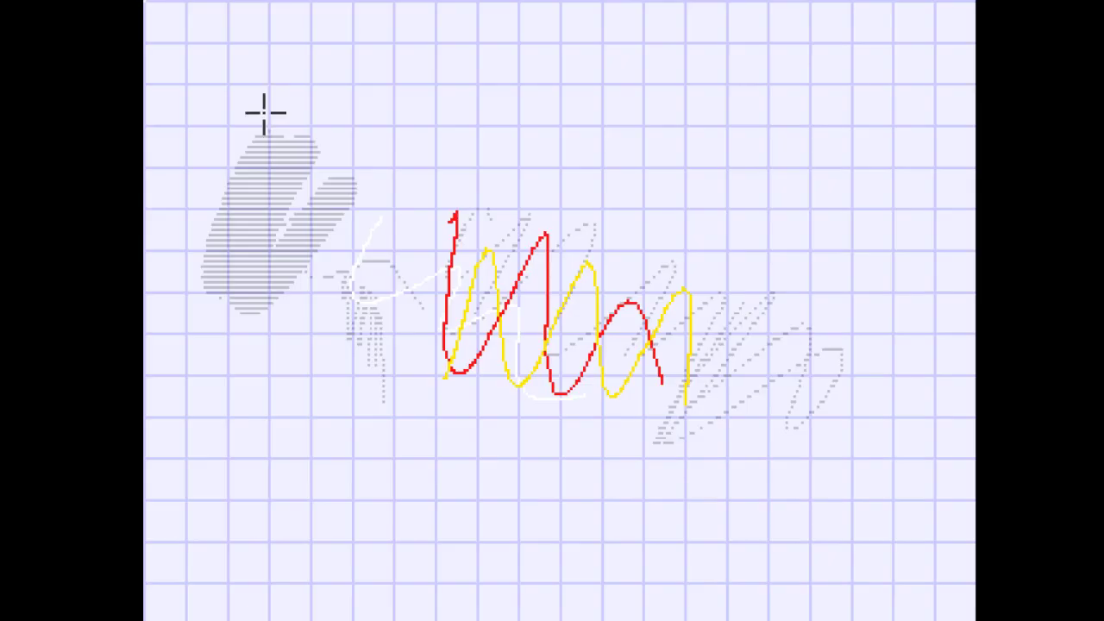
mouse_move(375, 361)
left_mouse_down()
mouse_move(504, 384)
mouse_move(323, 257)
left_mouse_up()
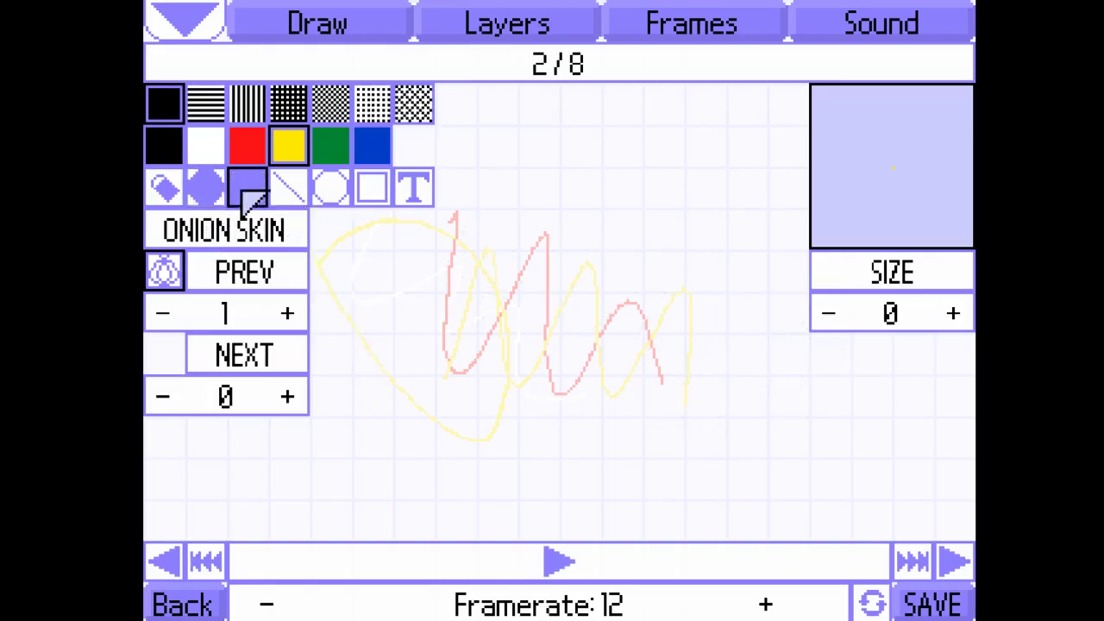
left_click_drag(283, 207, 282, 207)
scroll(345, 252, "up", 9)
mouse_move(335, 248)
left_mouse_down()
mouse_move(362, 286)
mouse_move(340, 287)
left_mouse_up()
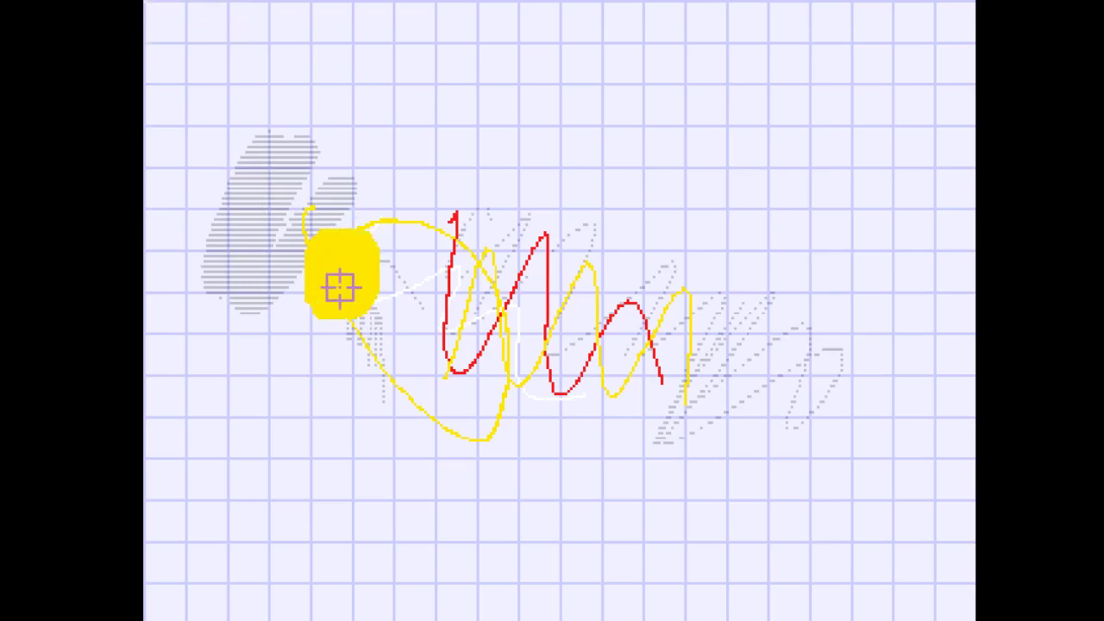
Step: Paint rounded yellow strokes over the top of the blob with the round brush
key("Tab")
left_click(215, 186)
mouse_move(311, 227)
left_mouse_down()
mouse_move(362, 212)
mouse_move(411, 269)
left_mouse_up()
Step: Draw a thick diagonal yellow line across frame 2 and a large filled yellow circle overlapping it
left_click(293, 191)
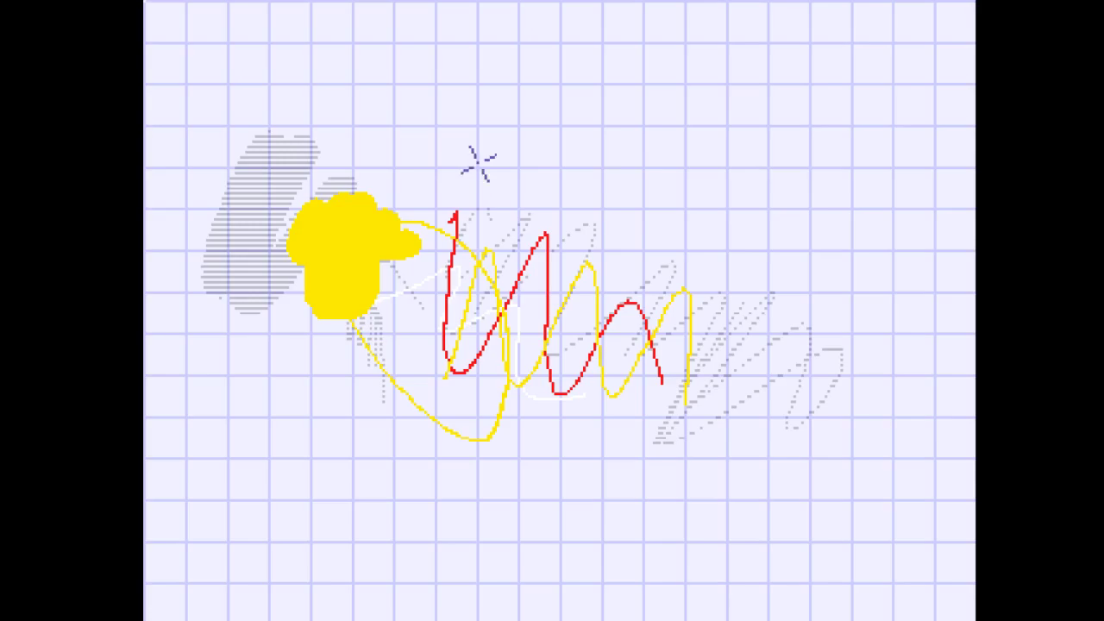
left_click_drag(648, 165, 204, 494)
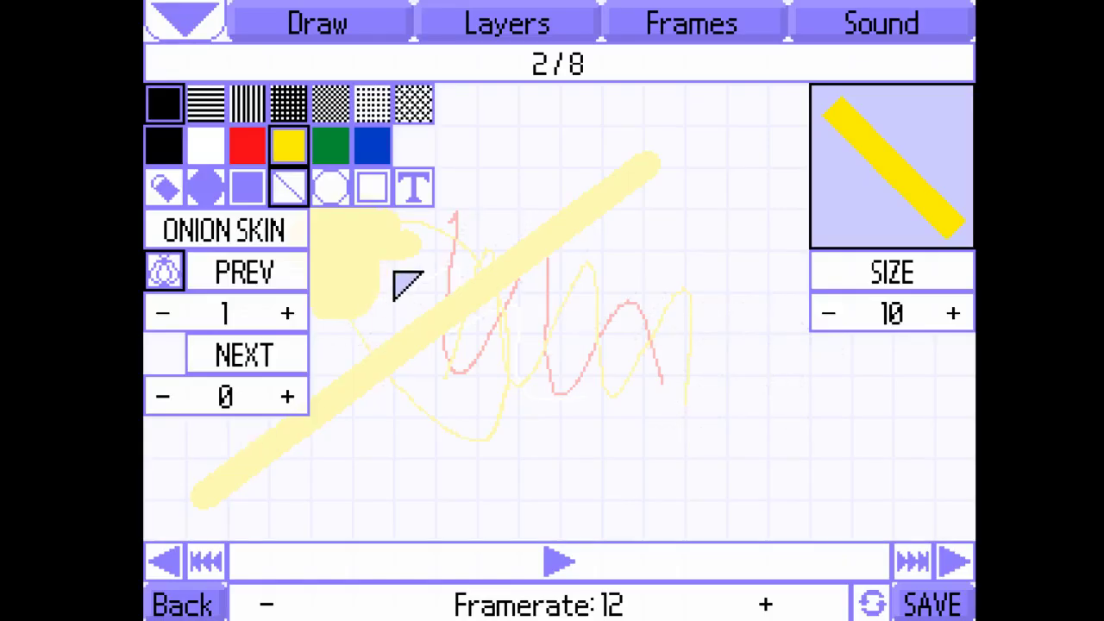
left_click(332, 188)
left_click_drag(402, 284, 662, 541)
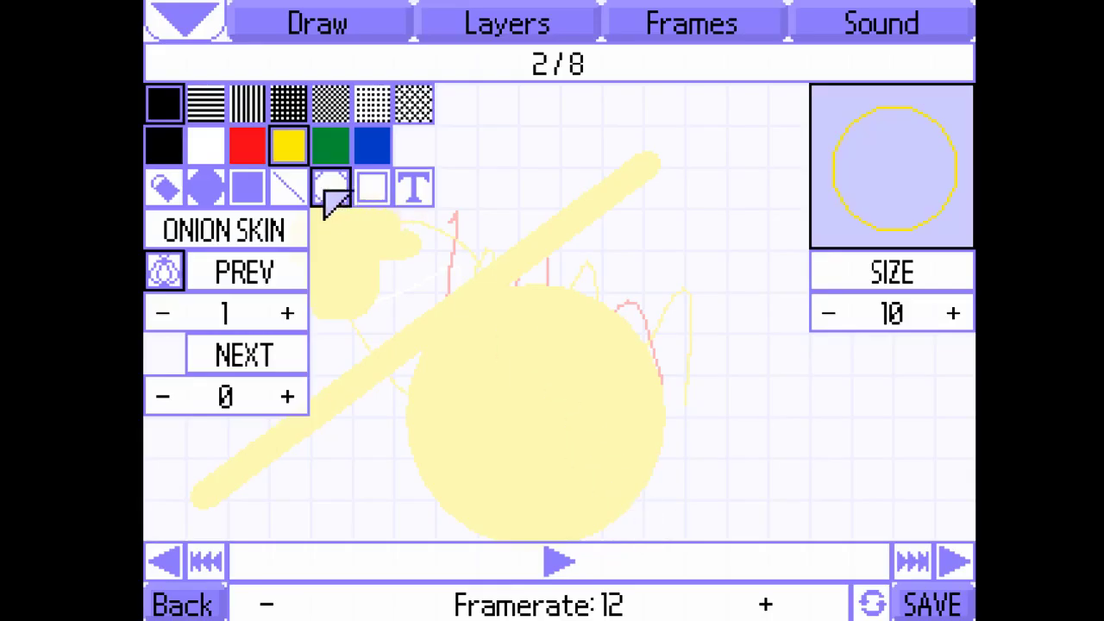
Step: Draw a filled yellow rectangle at the frame's upper right and place the yellow text "Hello." above the blob
left_click(371, 188)
left_click_drag(612, 250, 949, 143)
left_click(414, 188)
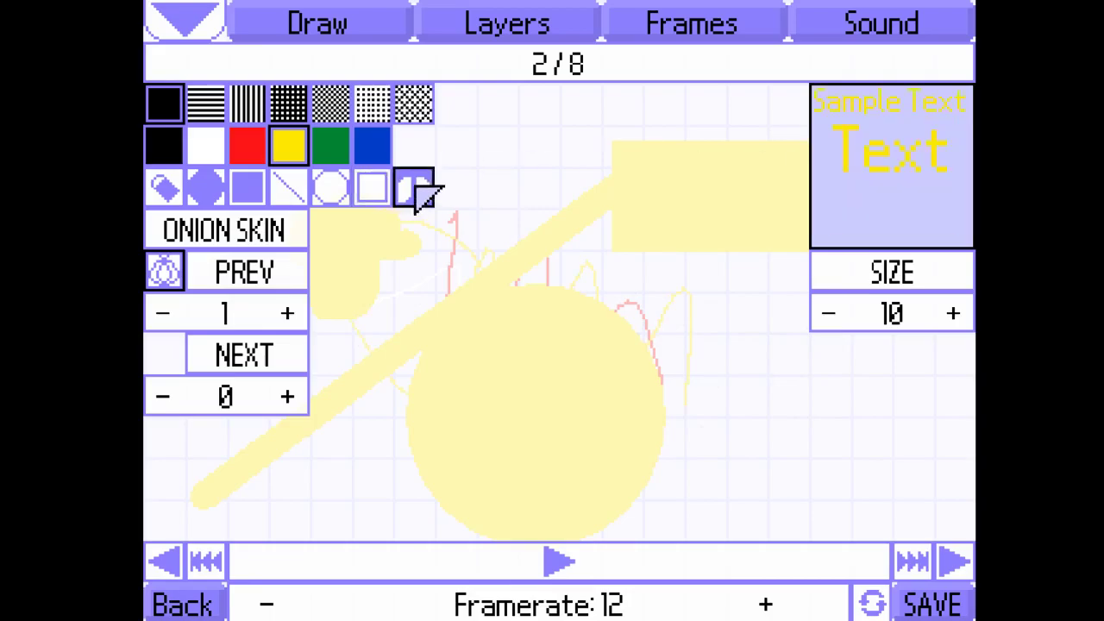
left_click_drag(380, 169, 388, 138)
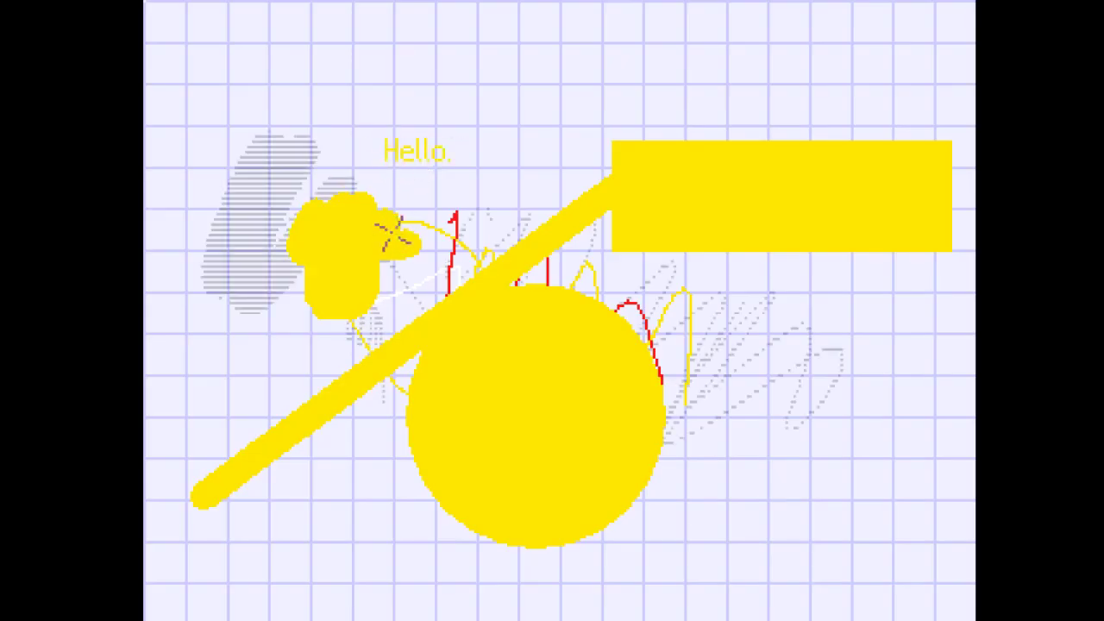
Step: Set the drawing colour to black
key("Right")
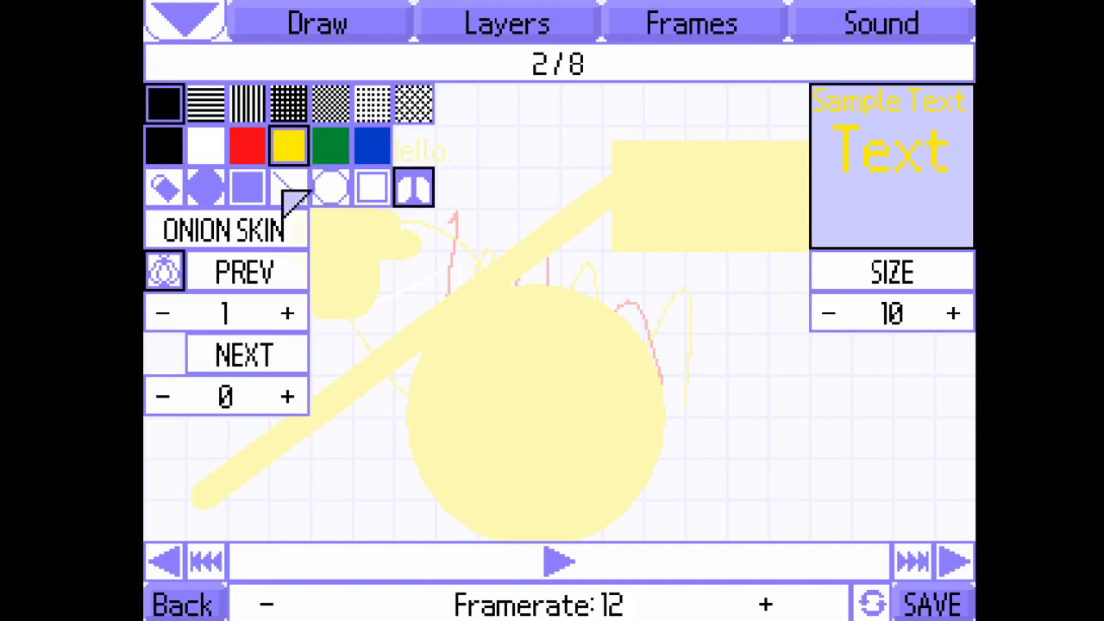
left_click(163, 152)
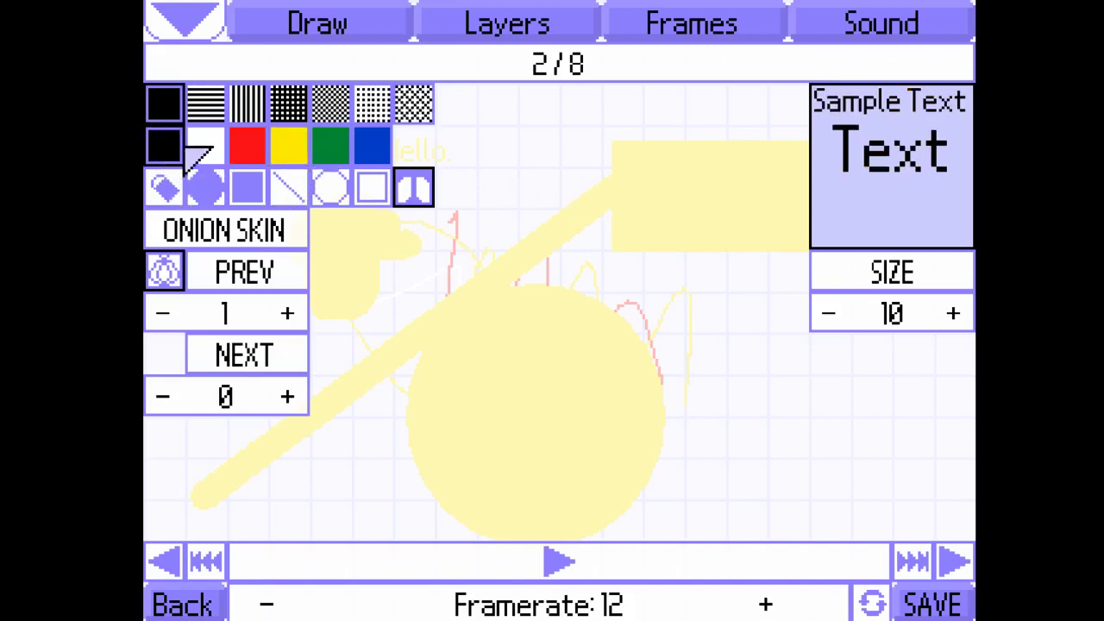
Step: Toggle the previous-frame onion skin off and on to compare frame 2 with and without it
left_click(172, 272)
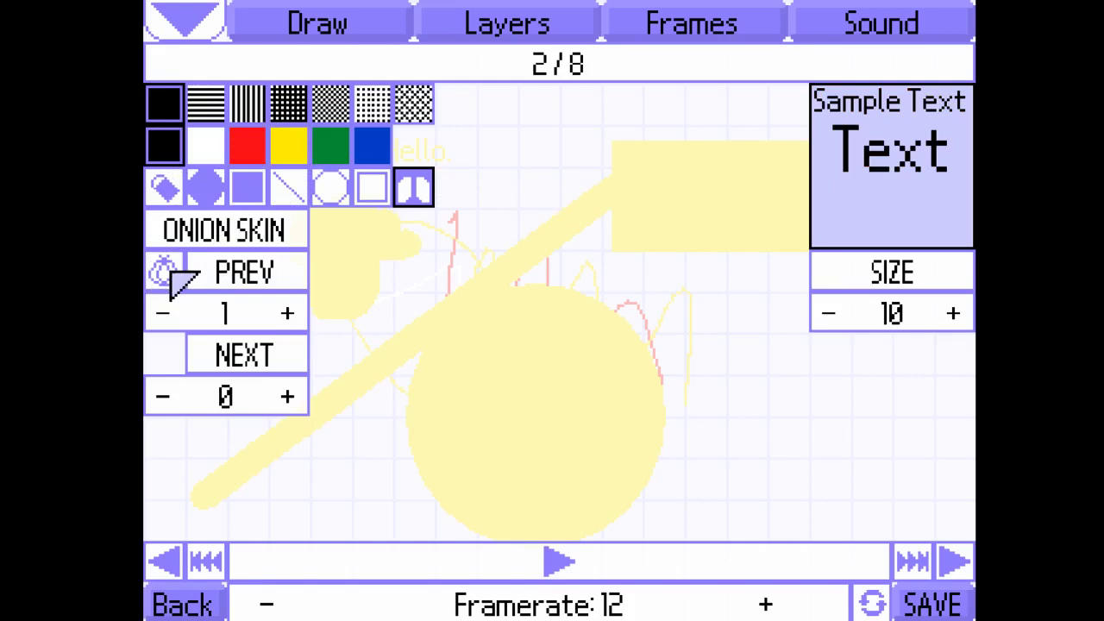
left_click(170, 271)
left_click(173, 272)
left_click(171, 270)
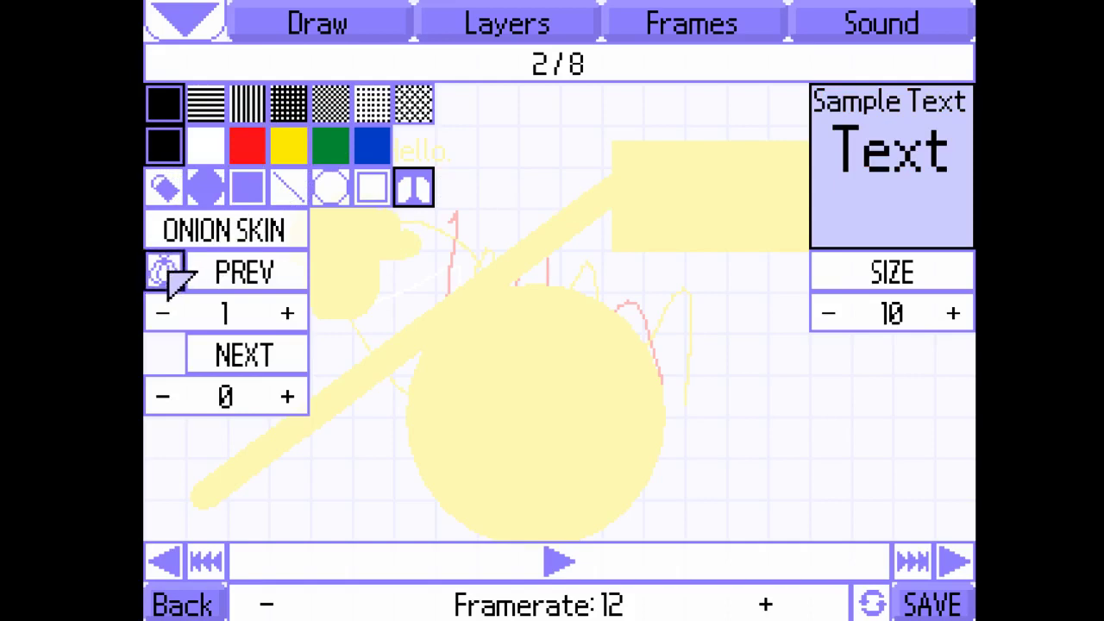
key("Tab")
key("Tab")
left_click(175, 269)
key("Tab")
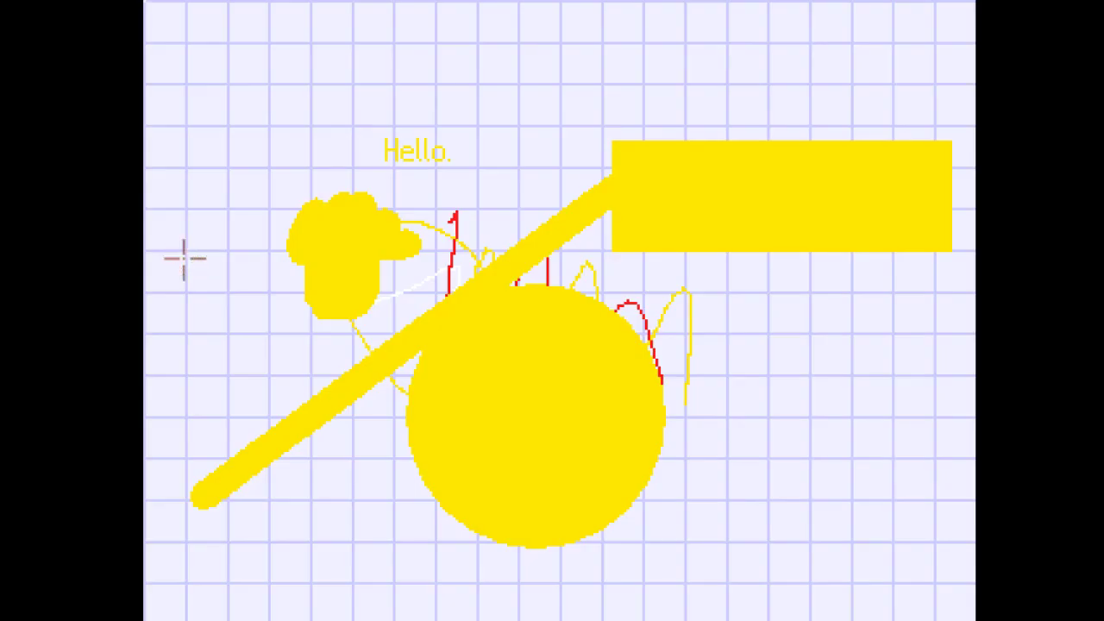
key("Tab")
left_click(173, 268)
key("Tab")
key("Tab")
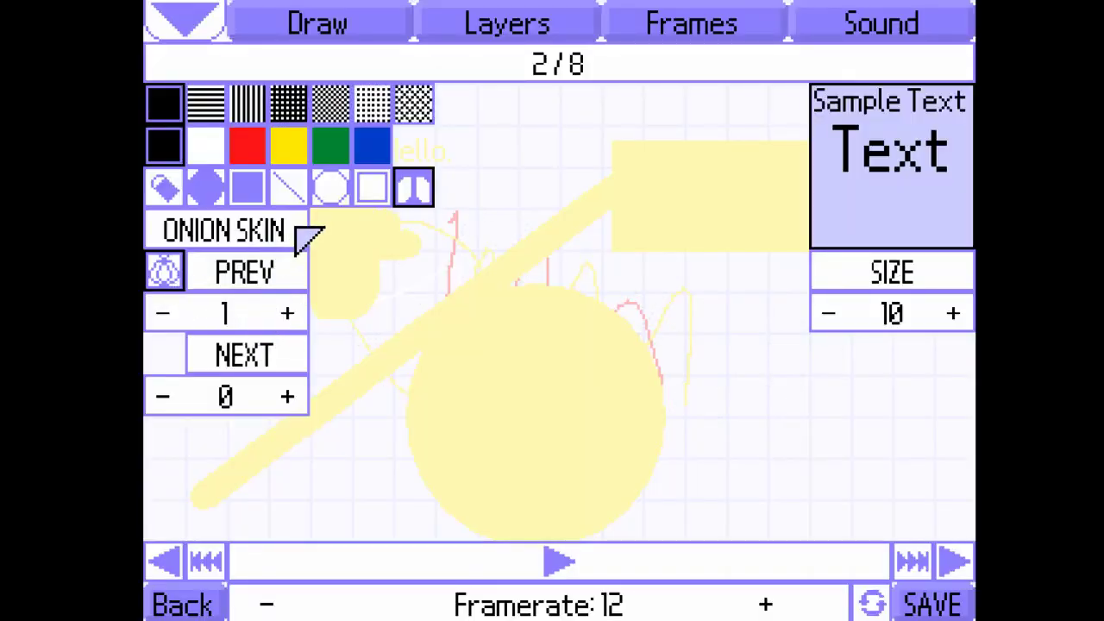
Step: Try raising the onion skin's previous and next frame counts and return them to 1 and 0
left_click(288, 312)
left_click(164, 314)
left_click(288, 396)
left_click(164, 398)
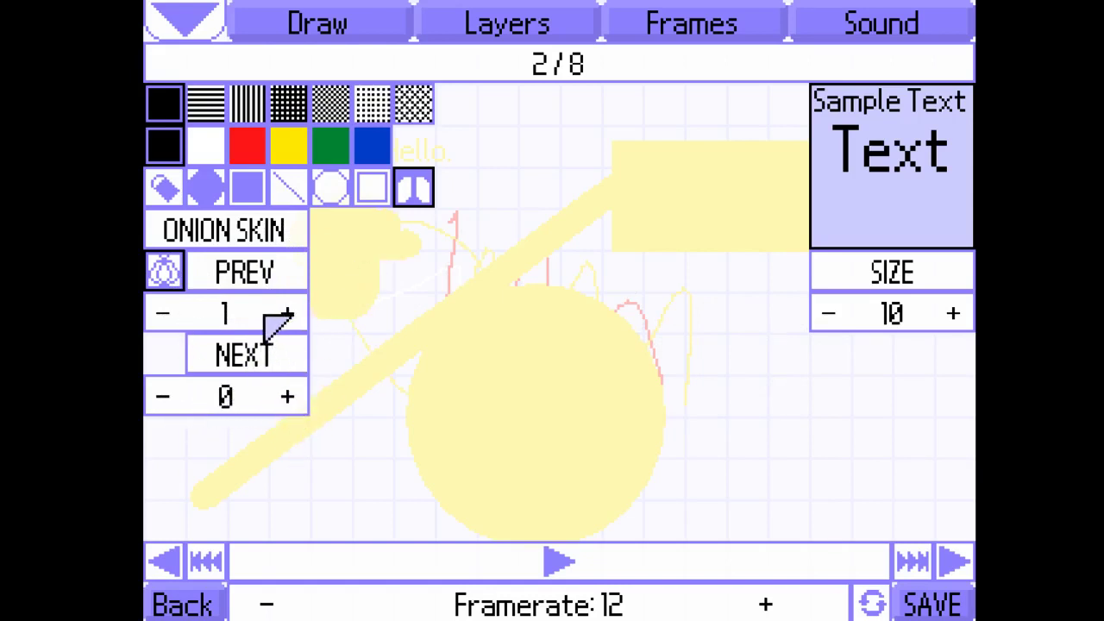
Step: Set the onion skin's next-frame count to 1 and place the black text "aa" inside the yellow circle on frame 2
left_click(288, 396)
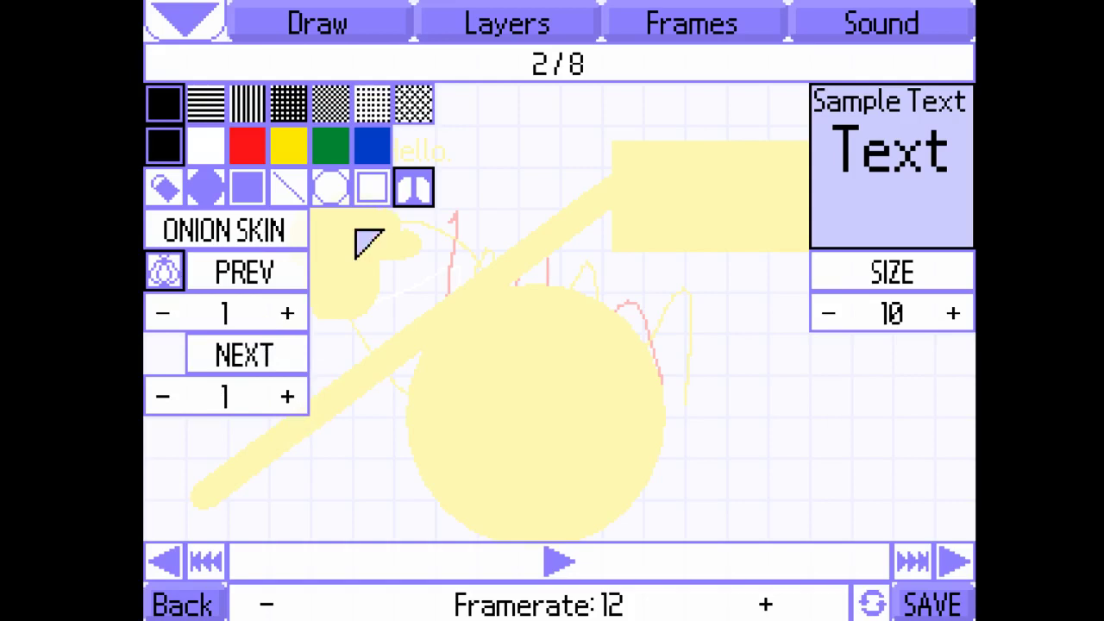
left_click(366, 143)
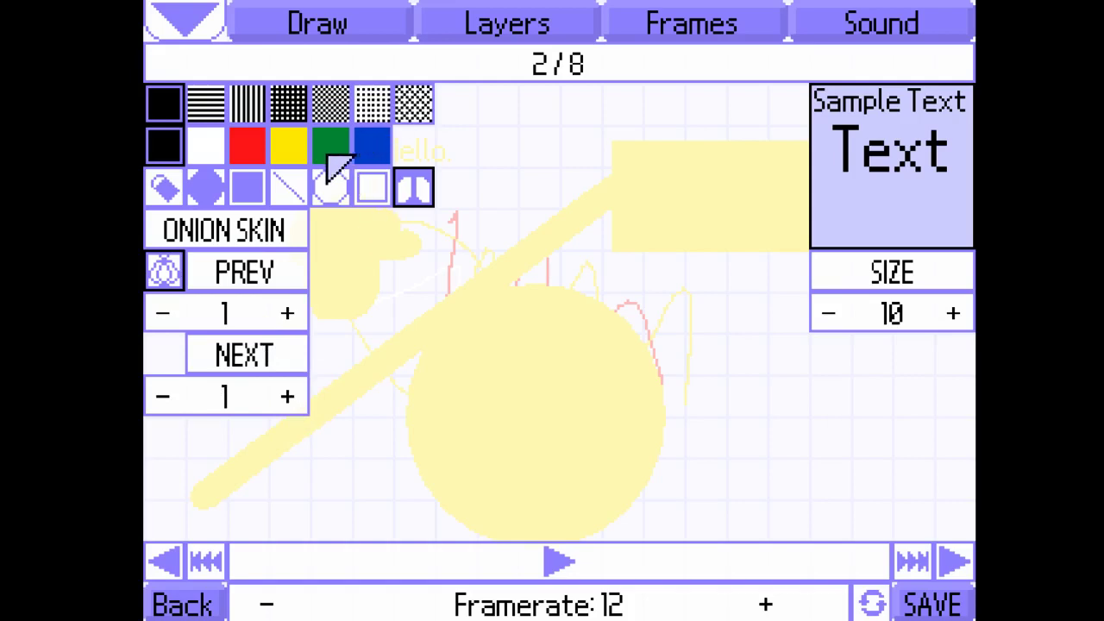
key("Tab")
key("Tab")
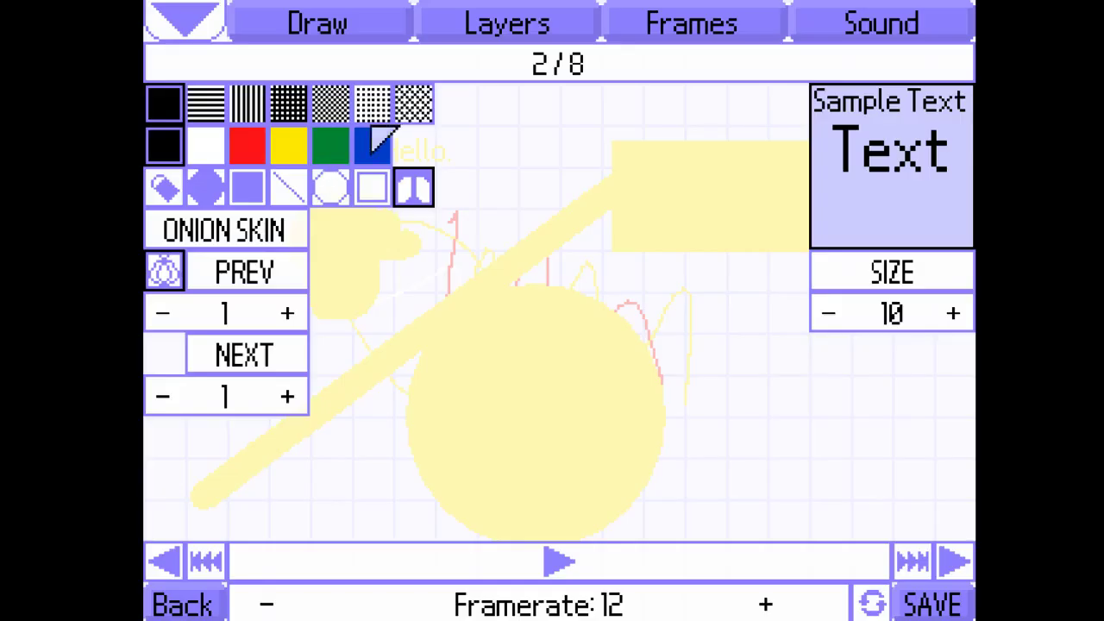
key("Tab")
key("Tab")
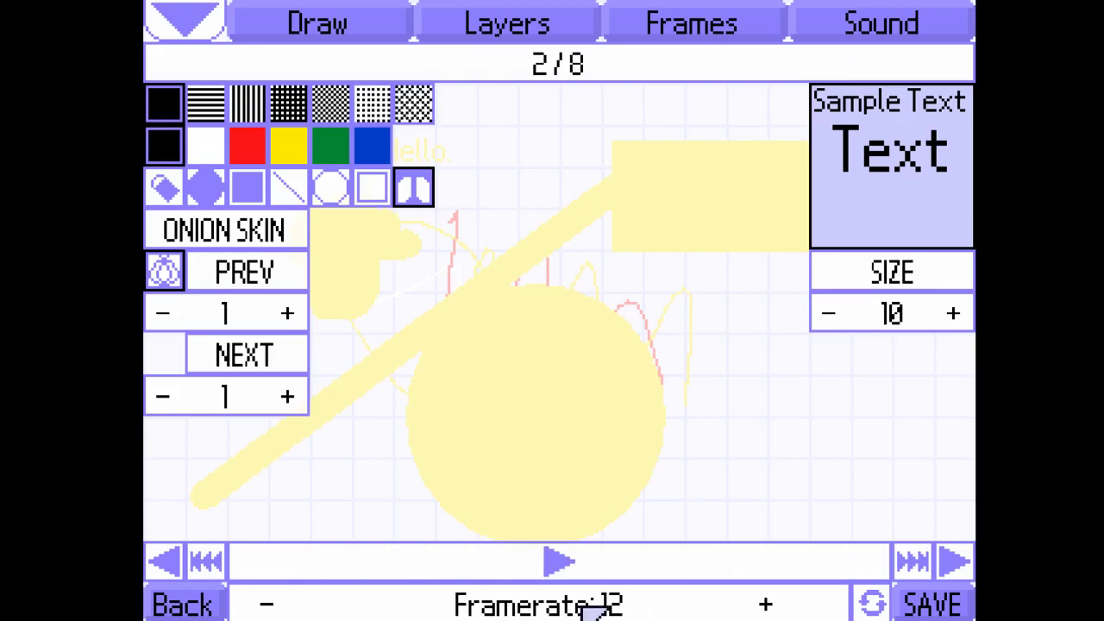
key("Tab")
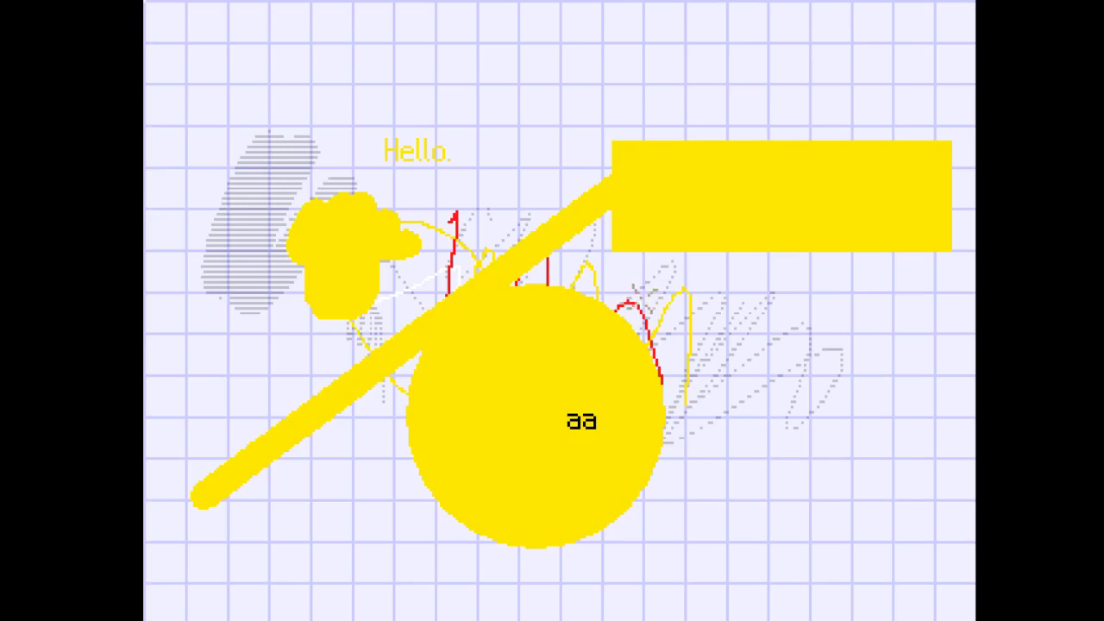
Step: Switch from the text tool to the solid round brush at size 10
key("Tab")
left_click(206, 195)
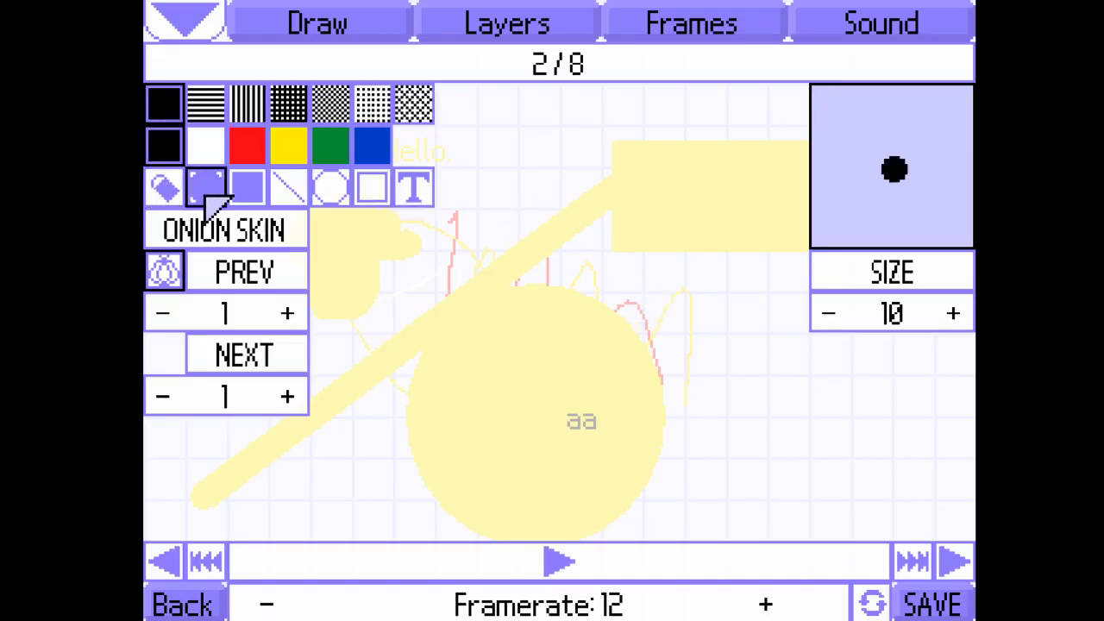
key("Tab")
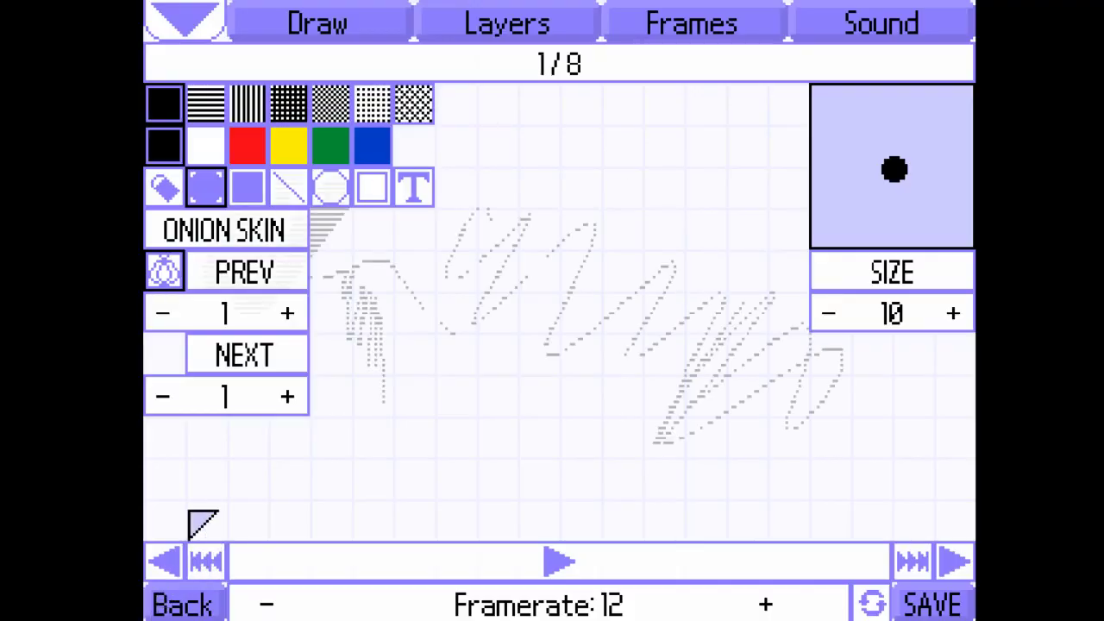
Step: Clear the middle layer's drawings on frames 1 and 2, and return to the drawing tools on frame 1
left_click(550, 36)
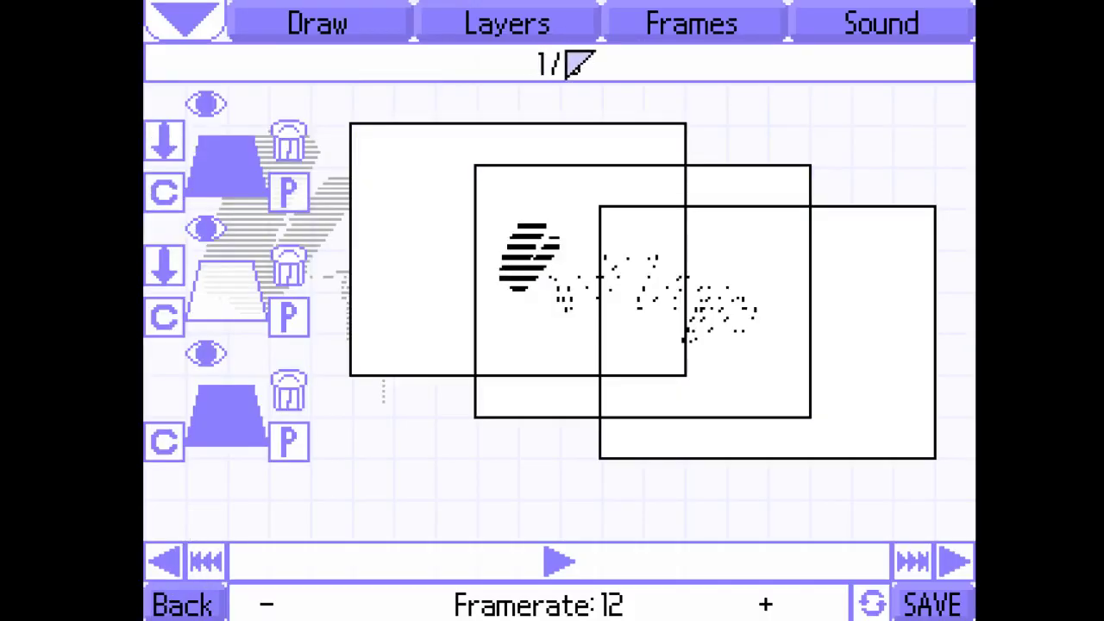
left_click(287, 263)
key("Right")
left_click(291, 260)
key("Right")
key("Left")
key("Left")
left_click(379, 21)
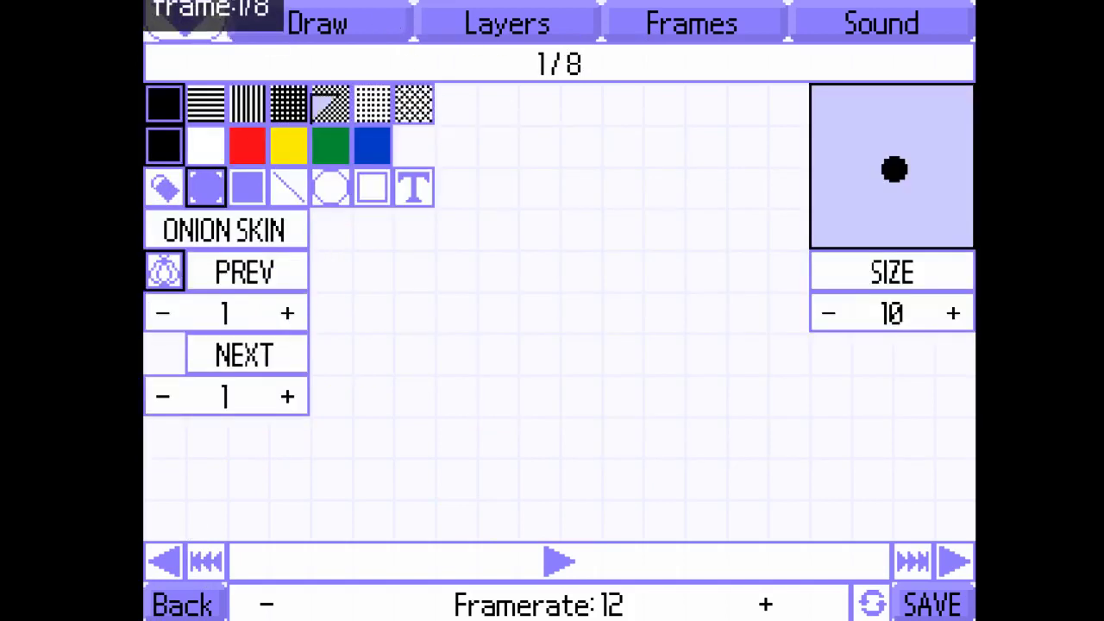
Step: Draw a large black circle outline freehand on frames 1, 2 and 3, tracing it over the onion skin
key("Tab")
mouse_move(415, 276)
left_mouse_down()
mouse_move(385, 351)
mouse_move(542, 172)
mouse_move(414, 278)
left_mouse_up()
key("Right")
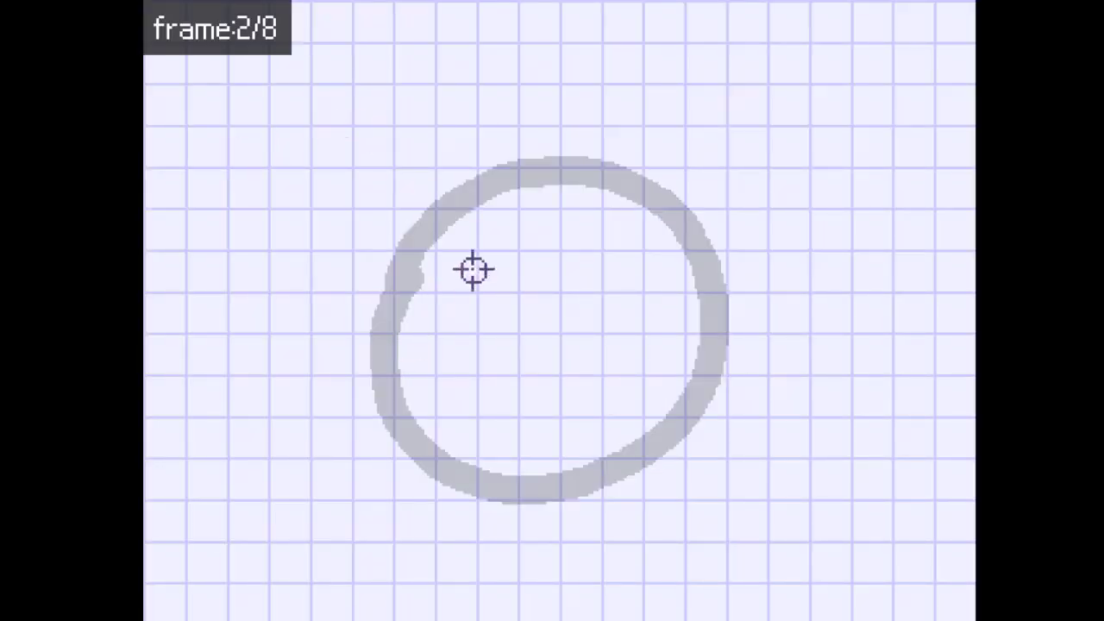
mouse_move(507, 177)
left_mouse_down()
mouse_move(394, 276)
mouse_move(722, 310)
mouse_move(509, 176)
mouse_move(402, 437)
mouse_move(636, 175)
mouse_move(513, 169)
left_mouse_up()
key("Right")
Step: Add two eyes and a smiling mouth inside the circle on each frame, with slanted eyes on frame 3
key("Left")
key("Left")
left_click_drag(515, 357, 581, 355)
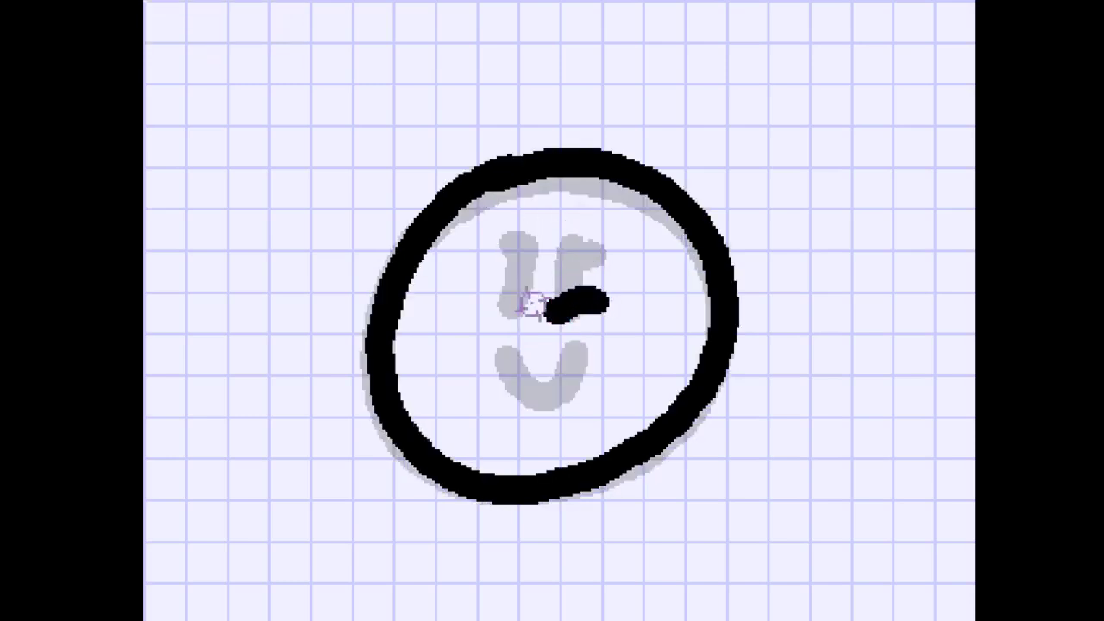
left_click(569, 337)
Step: Copy the smiley on frame 2 and paste it into frame 4
left_click(543, 35)
left_click(636, 29)
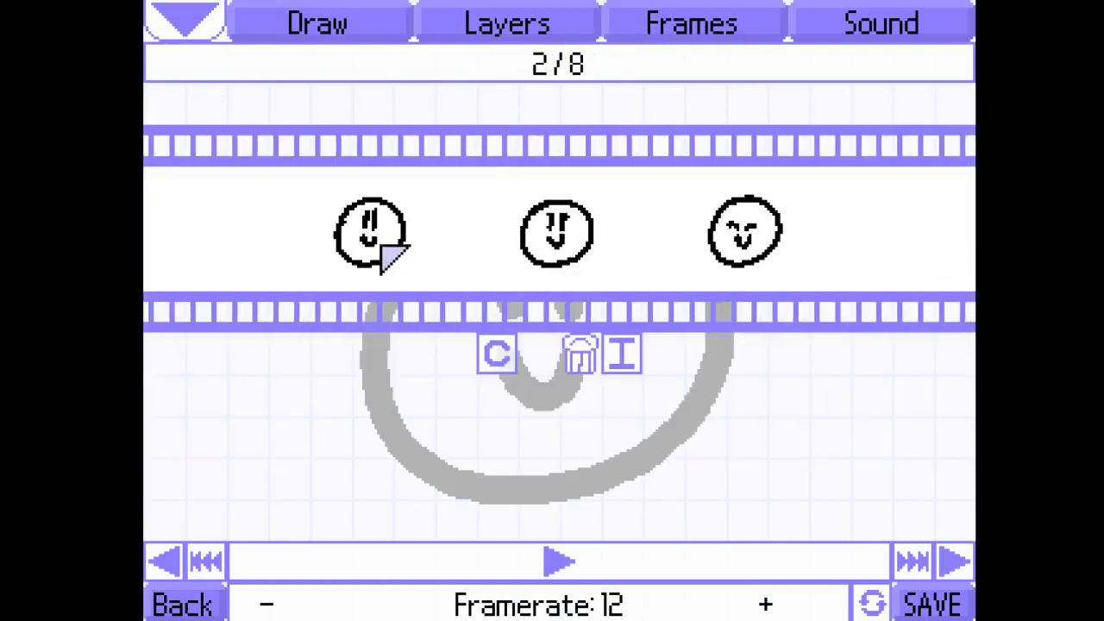
left_click(500, 349)
key("Right")
key("Right")
left_click(544, 352)
Step: Delete all the surplus blank frames after frame 4
key("Right")
left_click(580, 355)
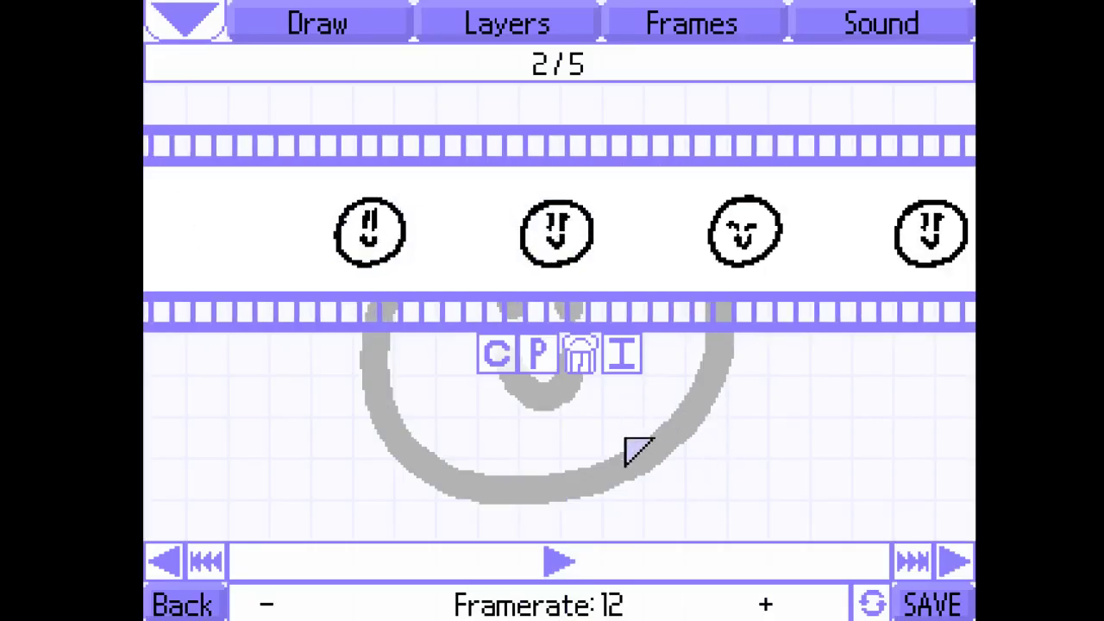
left_click(908, 561)
left_click(592, 355)
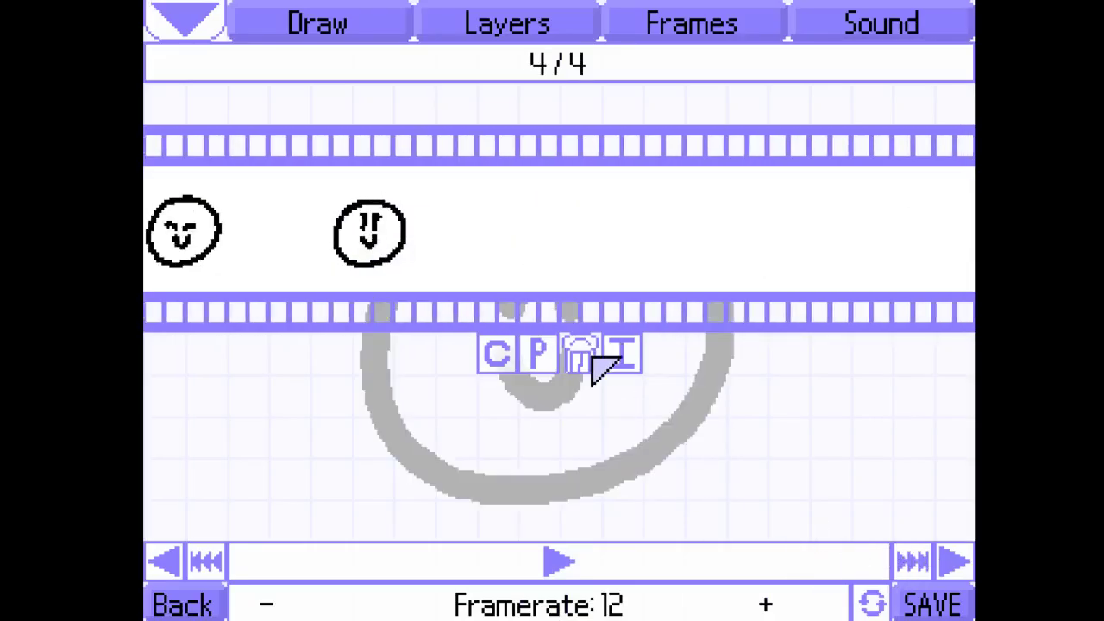
Step: Play the four-frame smiley animation and stop it
key("Down")
key("space")
key("space")
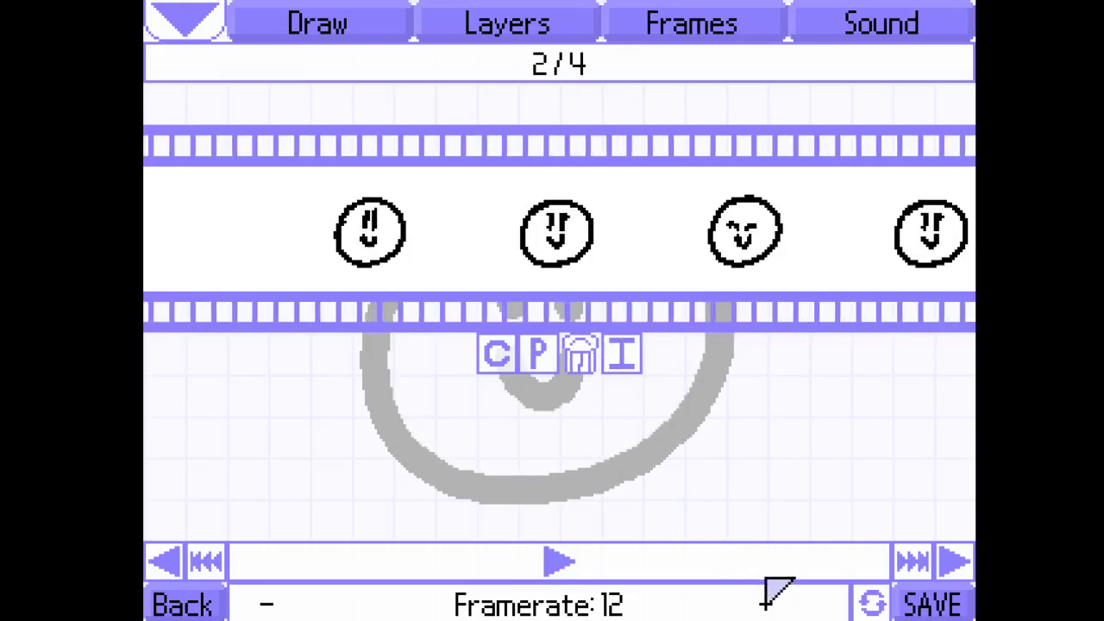
Step: Try the animation at framerates of 20 and 6, and return the framerate to 12
left_click(767, 606)
left_click(767, 606)
left_click(766, 606)
left_click(766, 606)
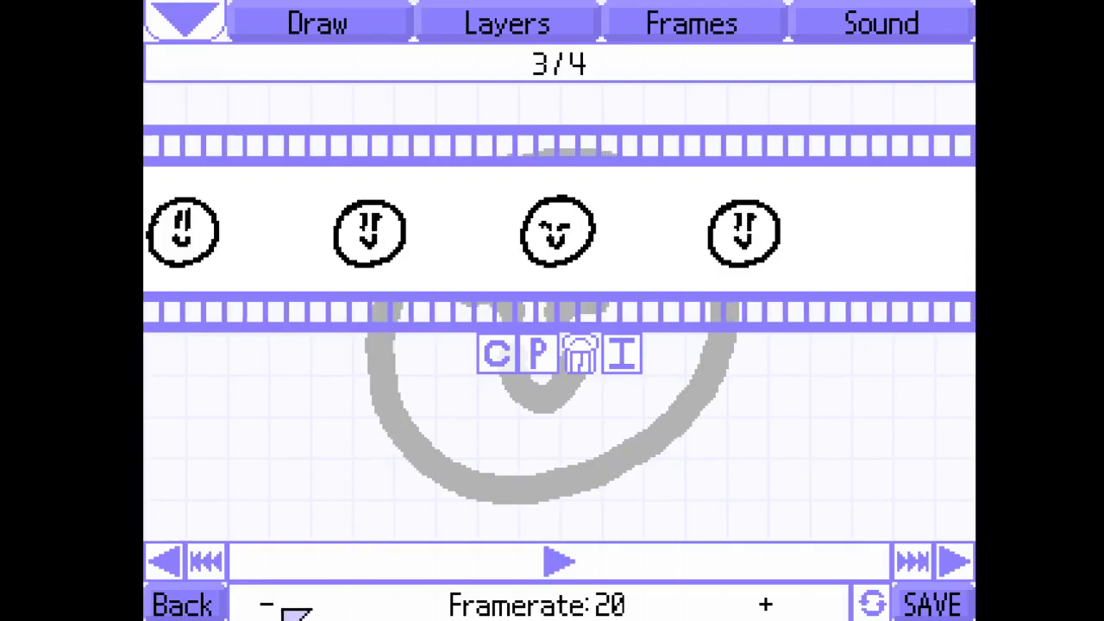
left_click(262, 604)
left_click(262, 603)
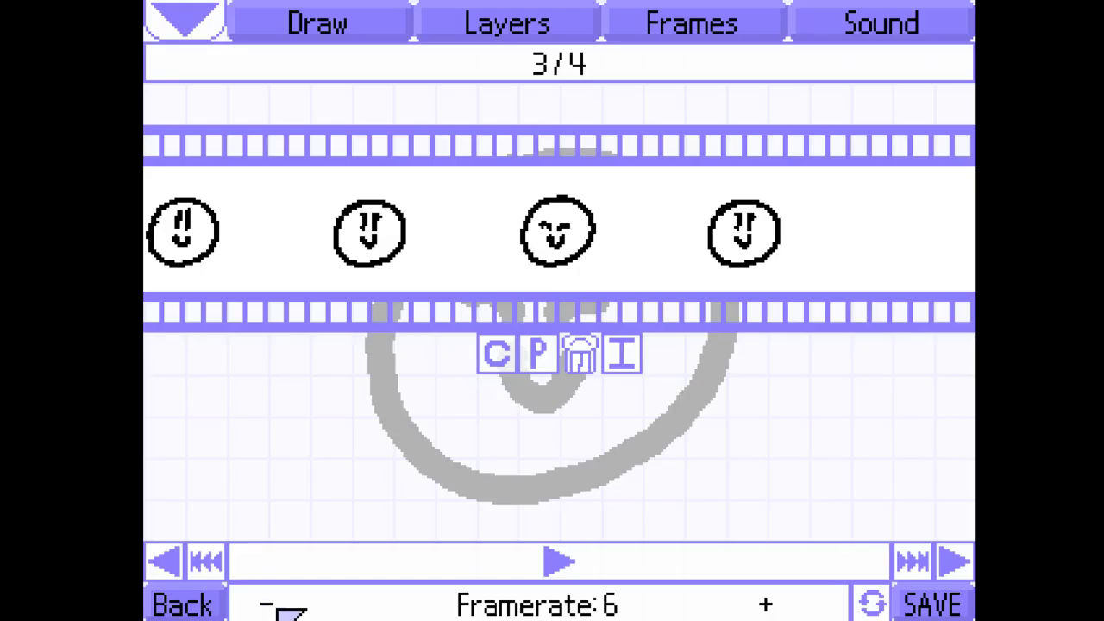
left_click(764, 604)
left_click(764, 604)
left_click(764, 603)
left_click(764, 603)
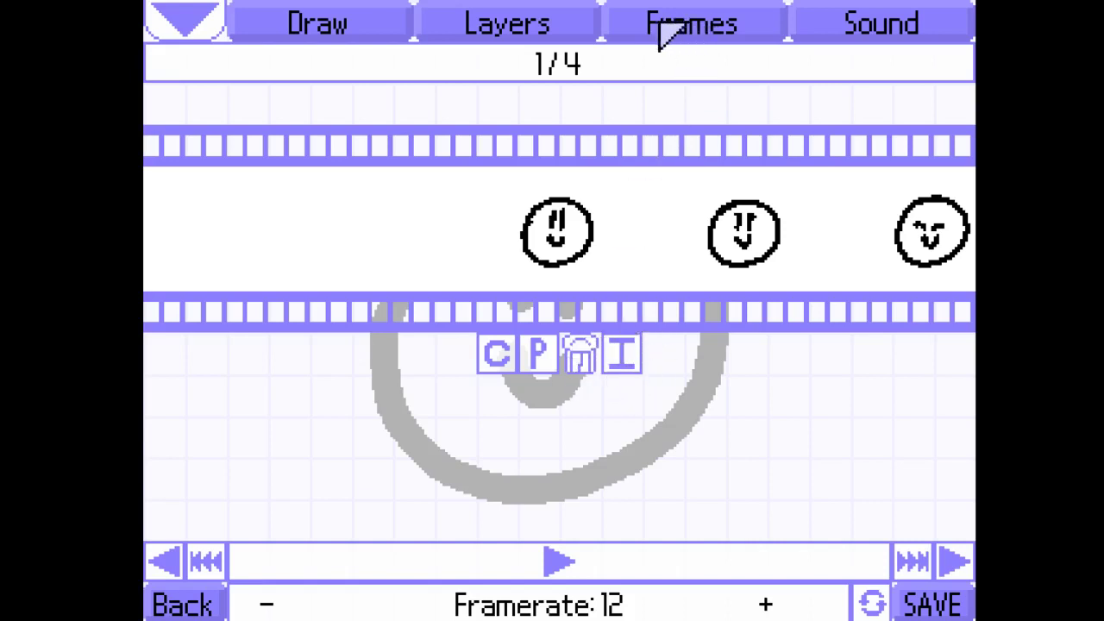
Step: Try making the top, middle and bottom layers of frame 1 the active layer in turn
left_click(545, 26)
left_click(243, 144)
left_click(223, 288)
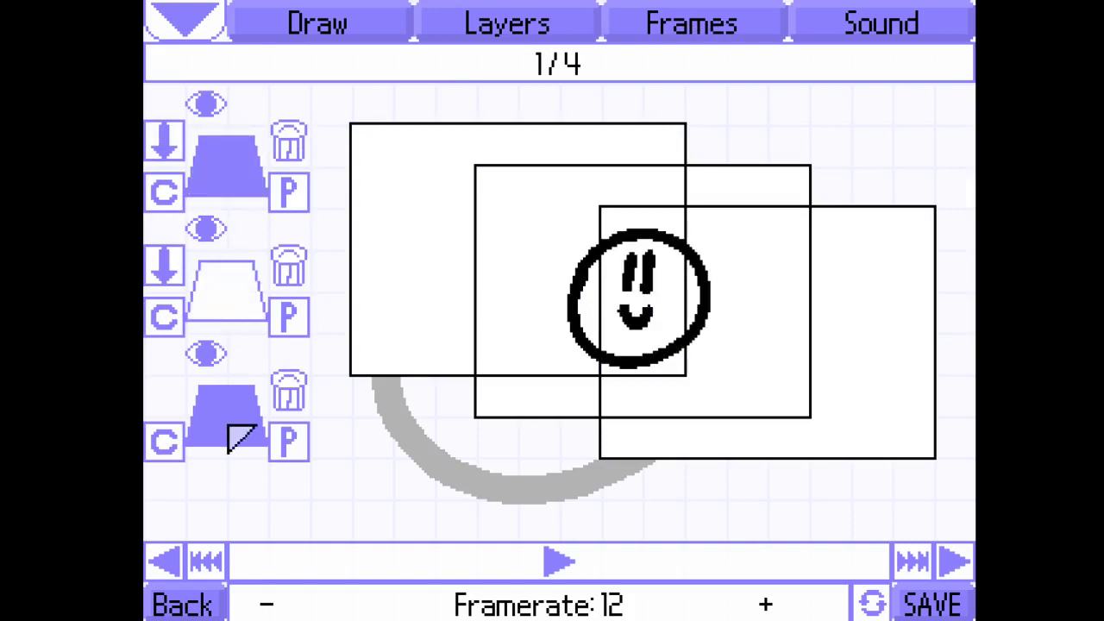
left_click(227, 427)
left_click(187, 164)
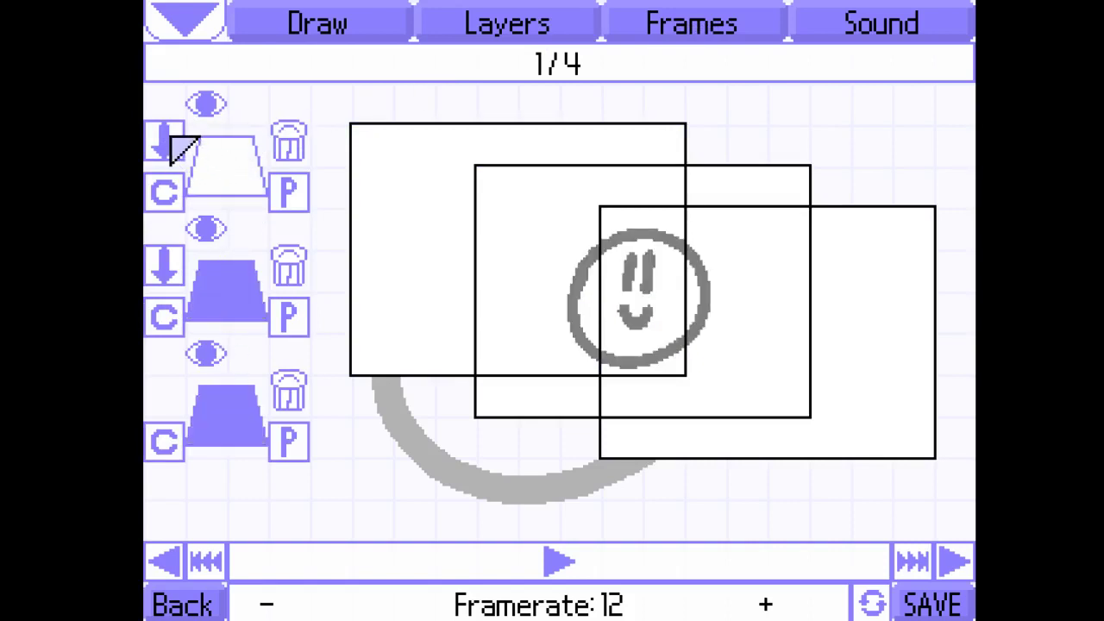
Step: Try copying the middle layer's smiley into the bottom layer, and clear the bottom layer again
left_click(216, 291)
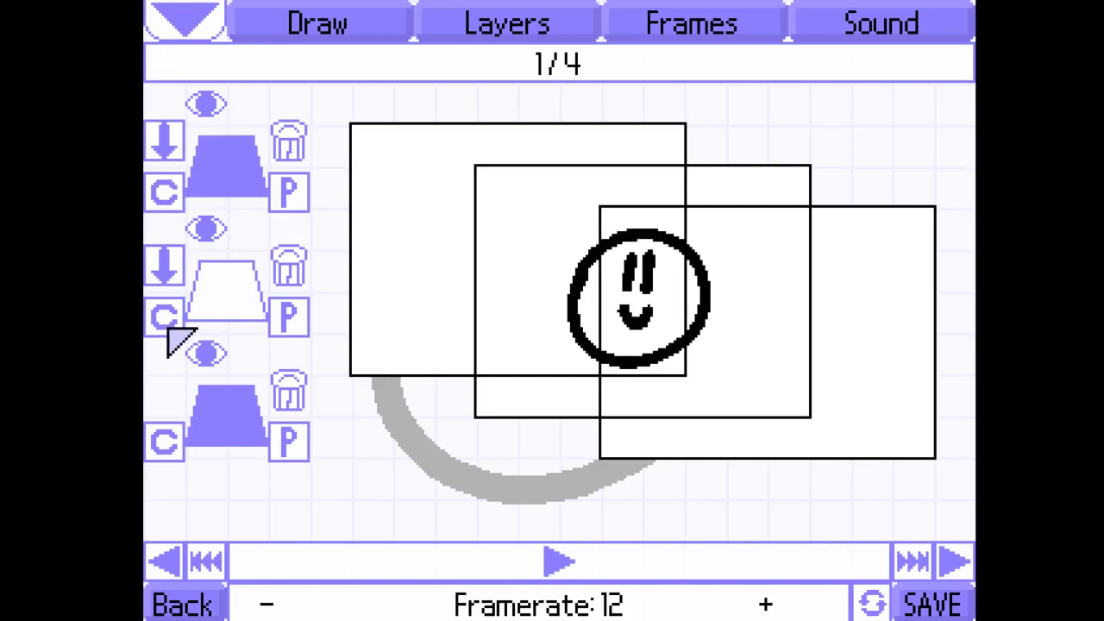
left_click(239, 439)
left_click(297, 443)
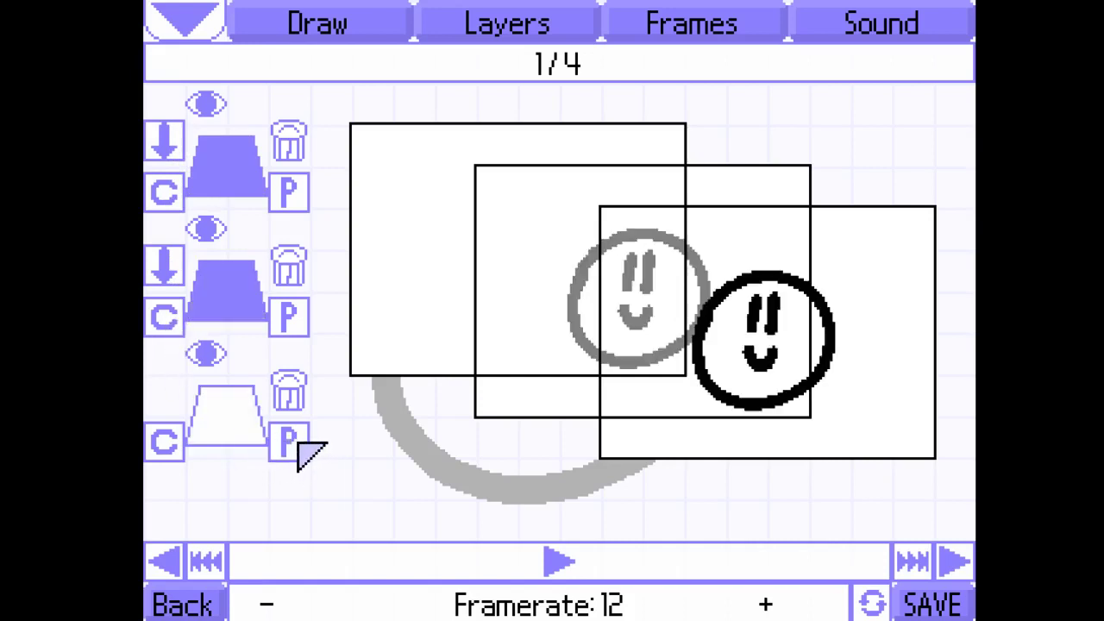
left_click(287, 396)
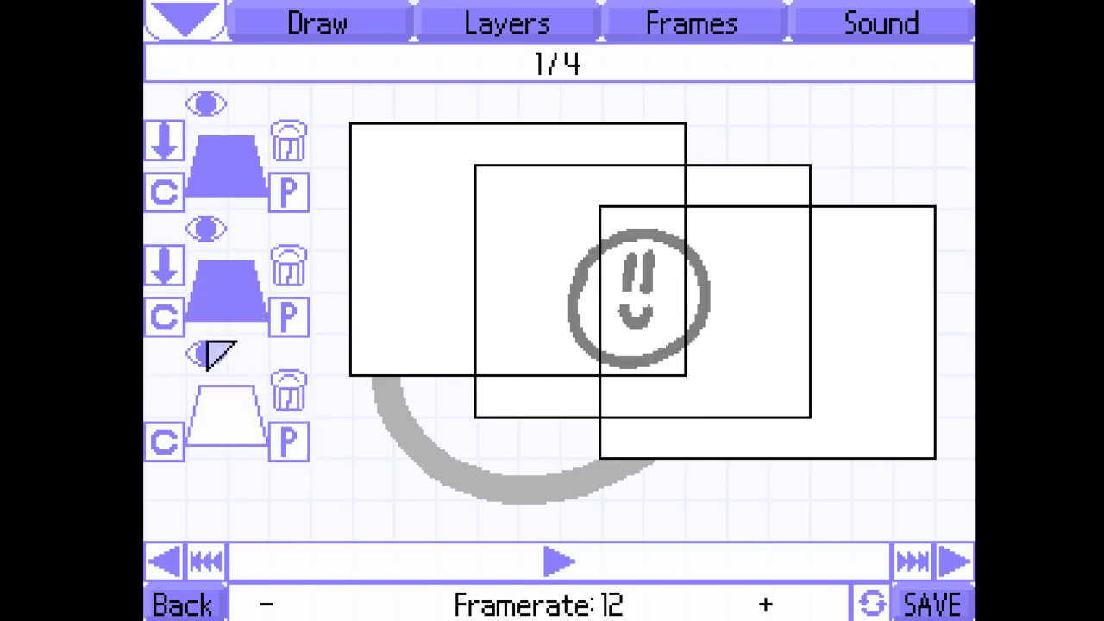
Step: Toggle the visibility of the bottom and middle layers off and on
left_click(207, 356)
left_click(212, 234)
left_click(216, 237)
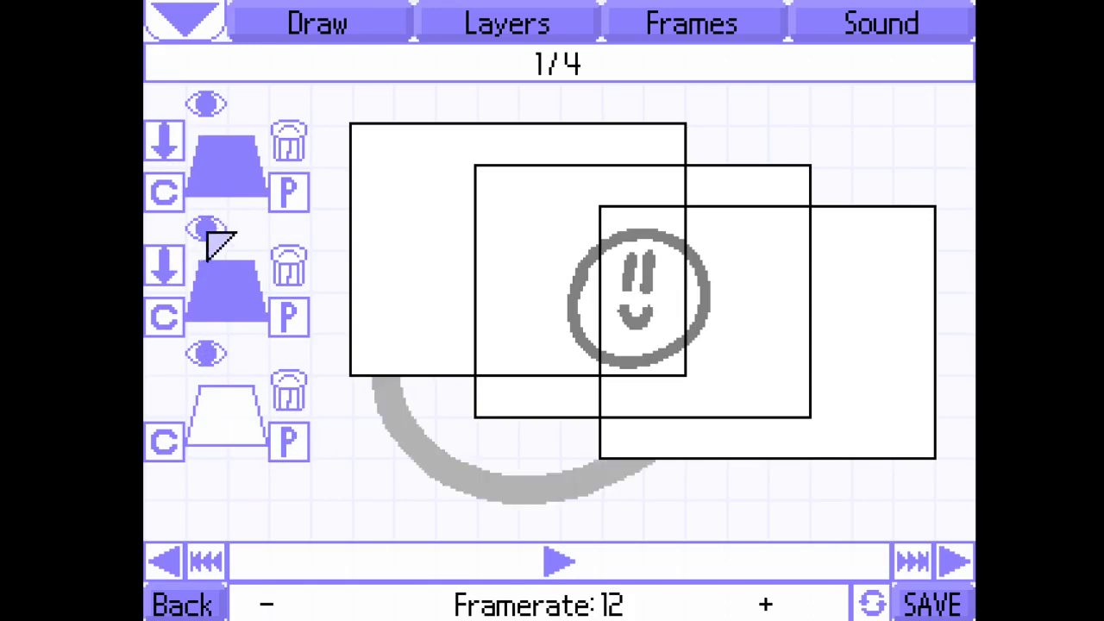
Step: Review the sound import, frame, layer and drawing pages of the editor
left_click(862, 26)
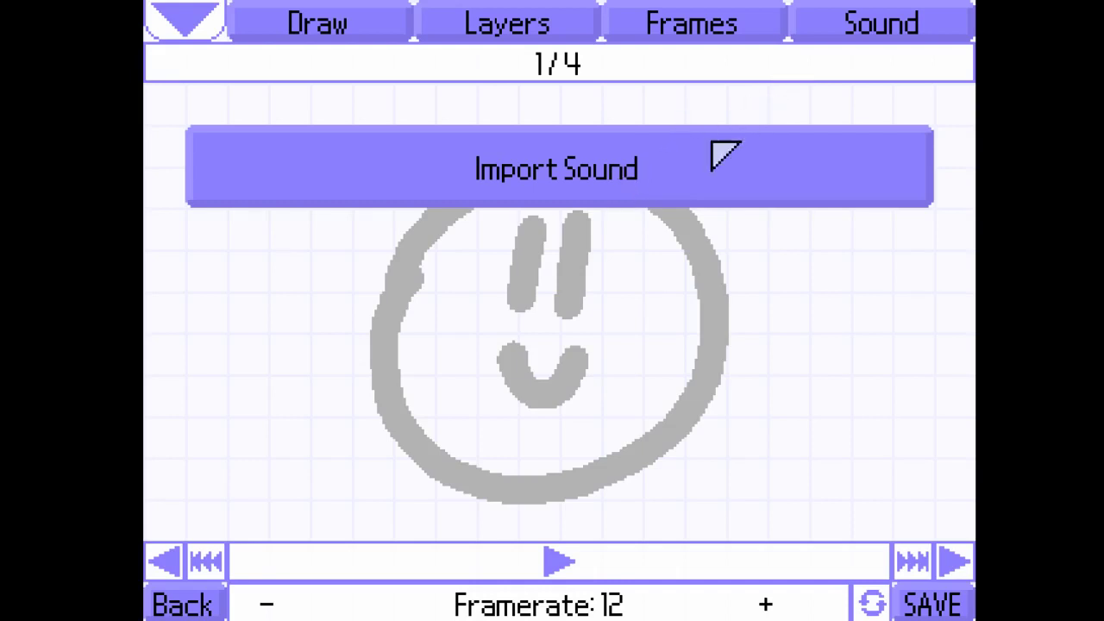
left_click(690, 30)
left_click(539, 26)
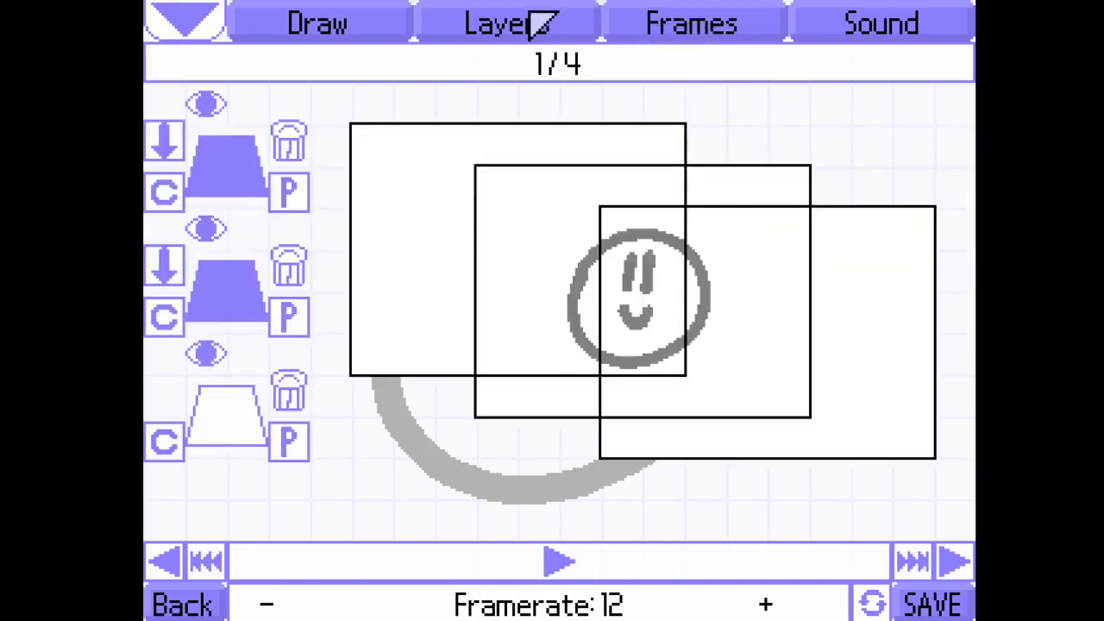
left_click(338, 32)
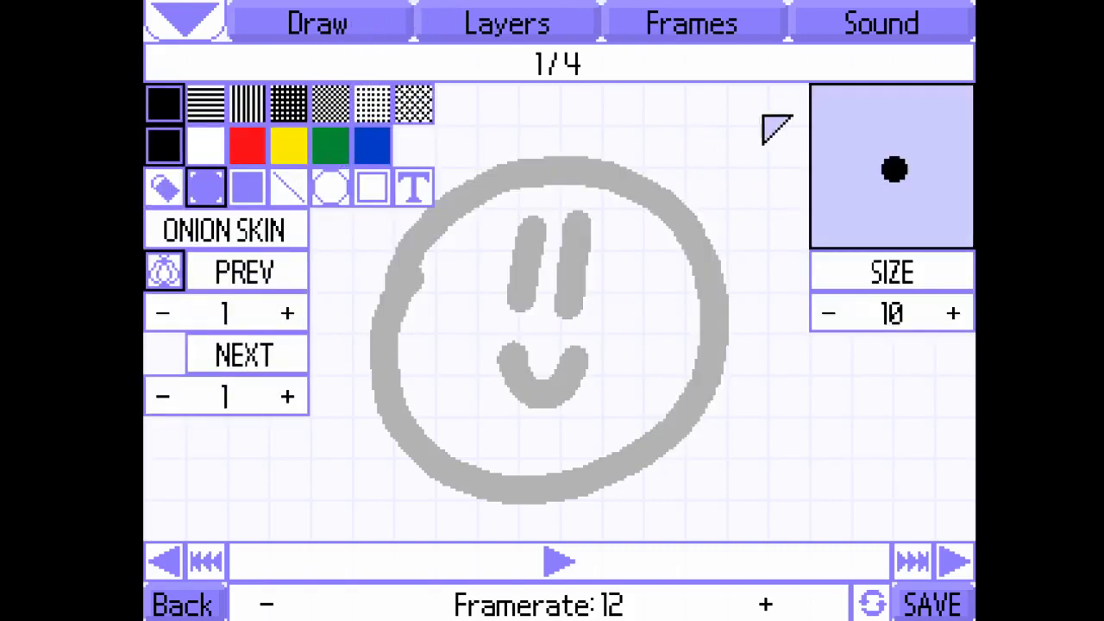
left_click(889, 26)
left_click(720, 26)
left_click(539, 12)
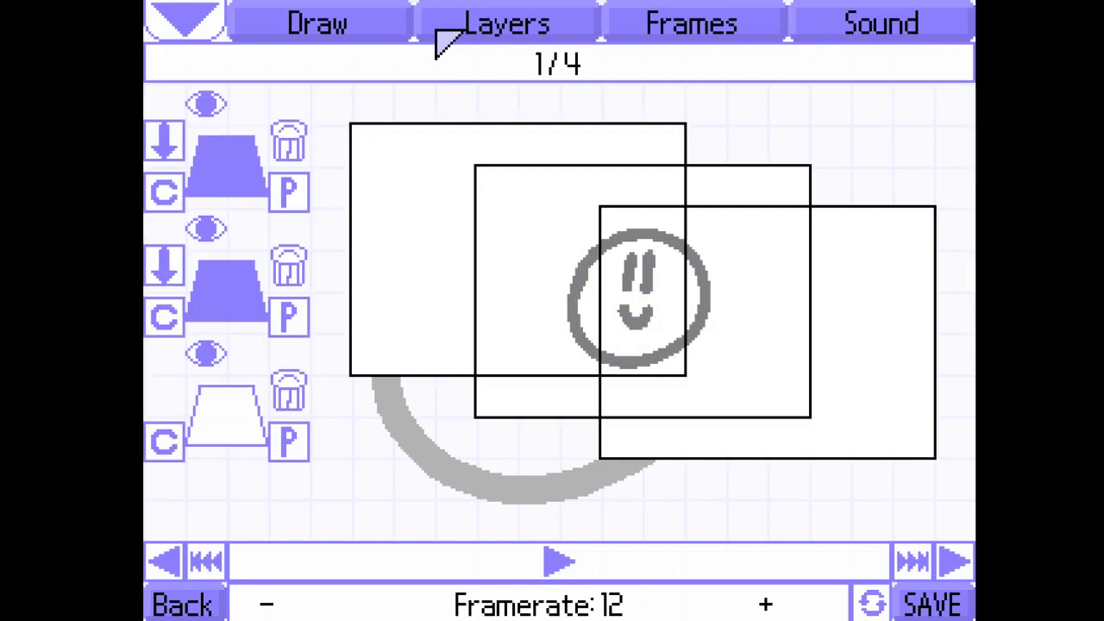
left_click(314, 35)
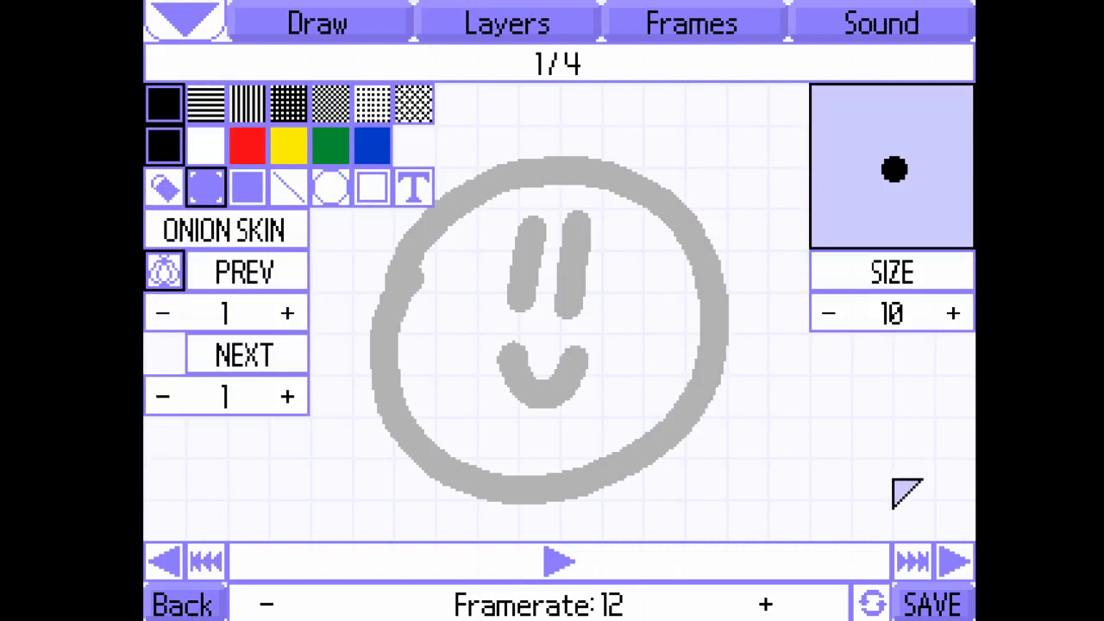
Step: Save the note and leave the editor for the main screen
left_click(927, 604)
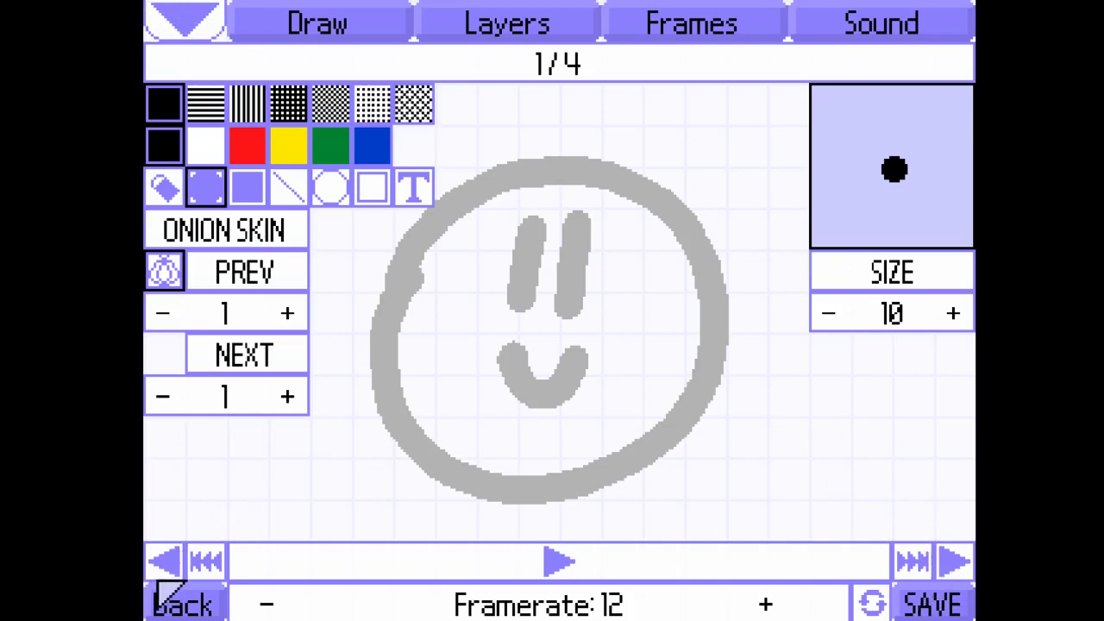
left_click(191, 597)
left_click(634, 231)
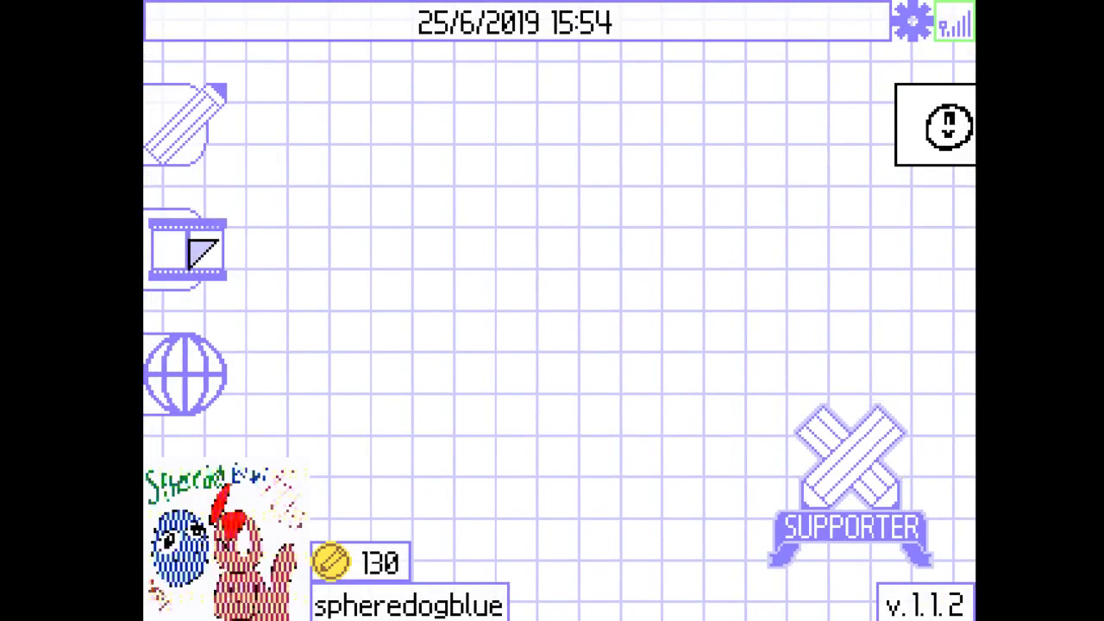
Step: Open the gallery of saved notes and page through to its end
left_click(205, 248)
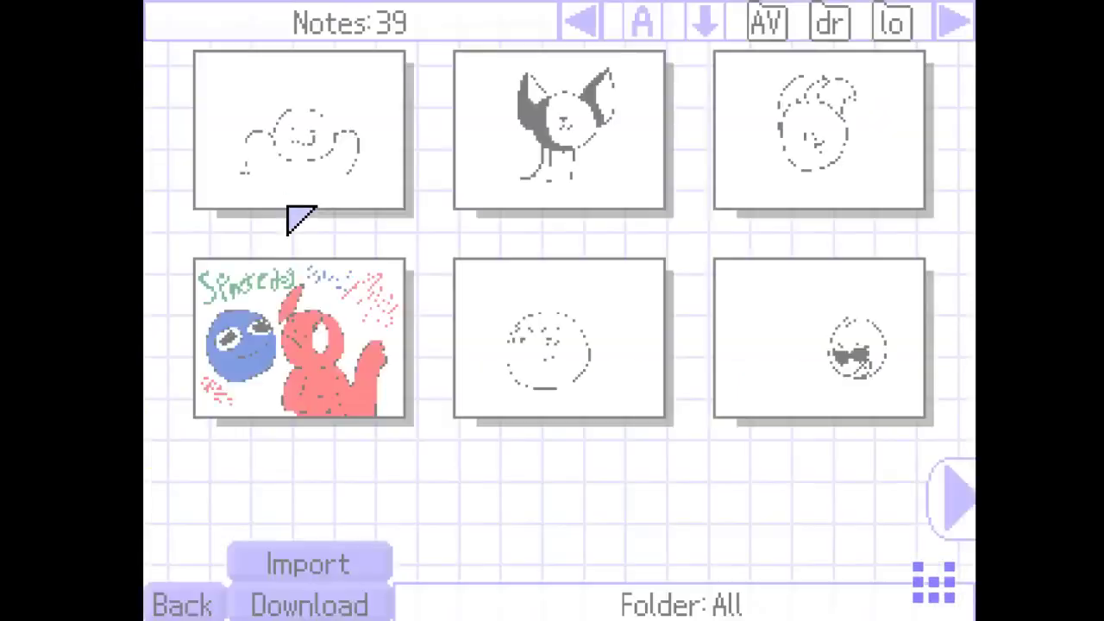
left_click(946, 509)
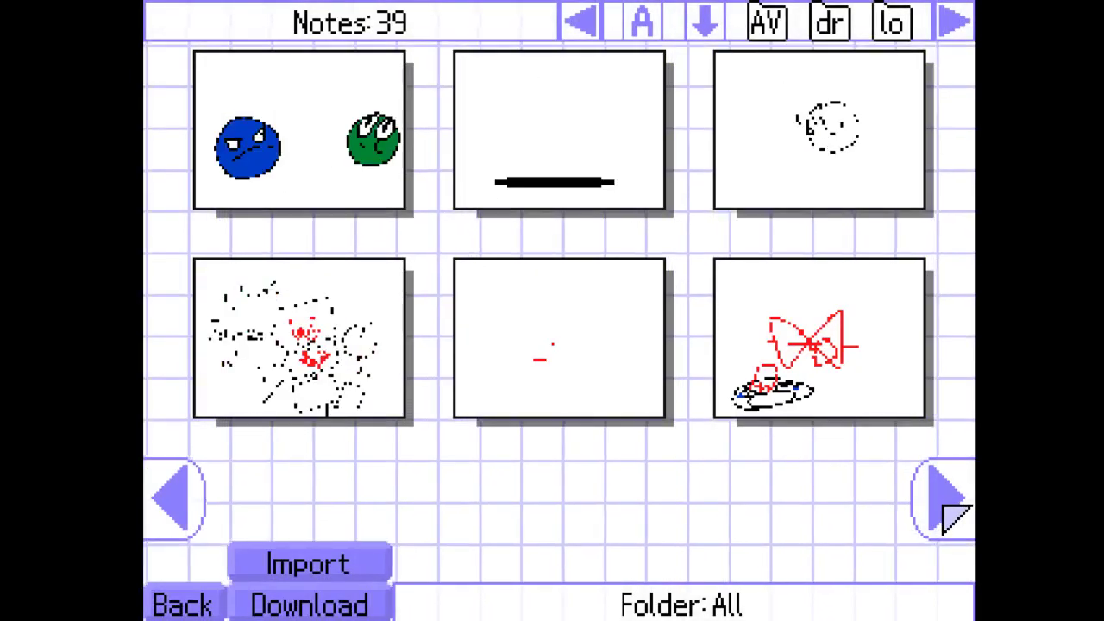
left_click(949, 509)
left_click(949, 511)
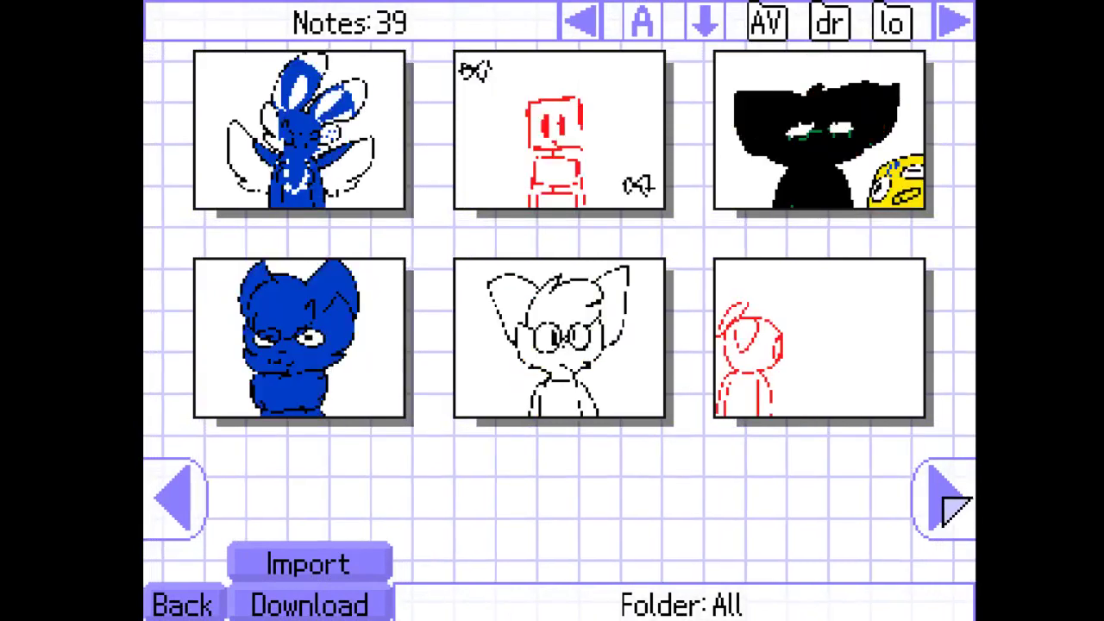
left_click(949, 511)
left_click(949, 511)
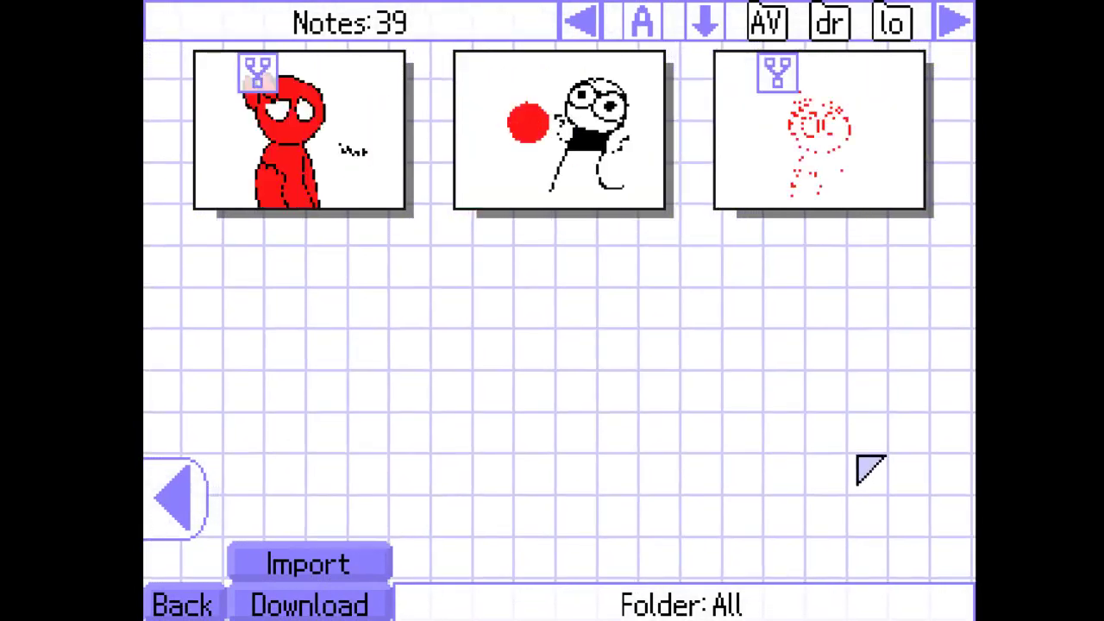
Step: Page back through the saved notes gallery, then leave it and briefly reopen it from the main screen
left_click(192, 488)
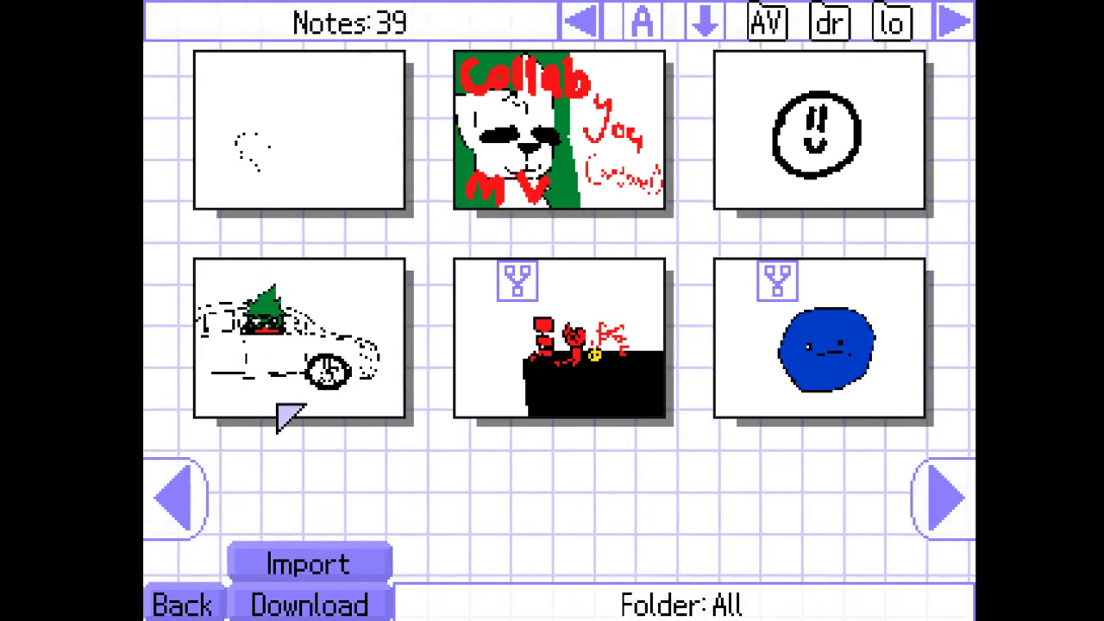
left_click(185, 511)
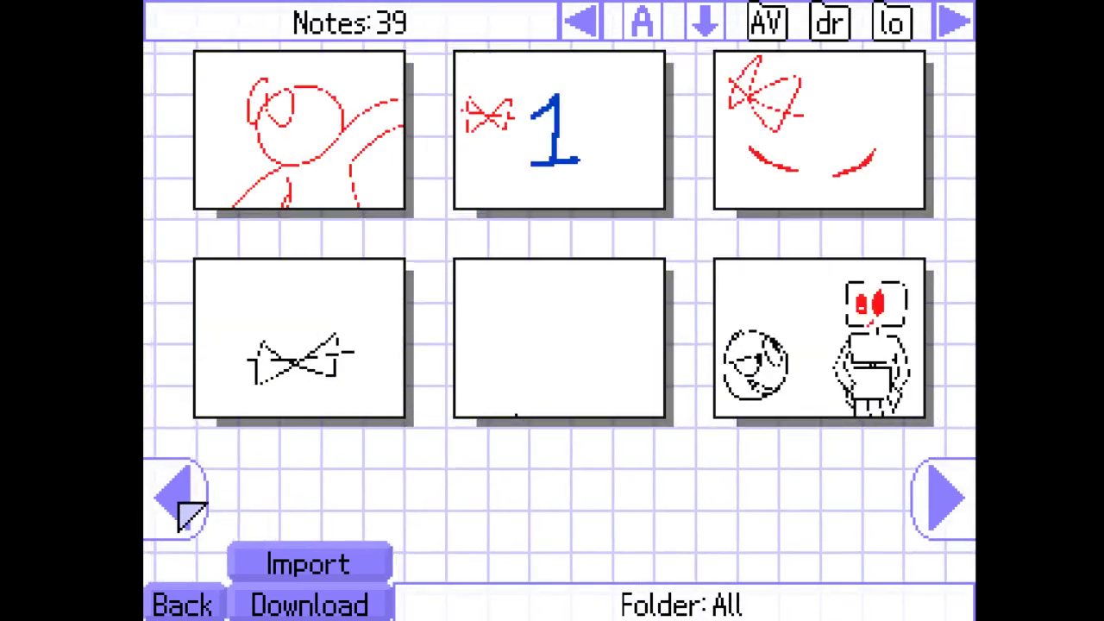
left_click(198, 604)
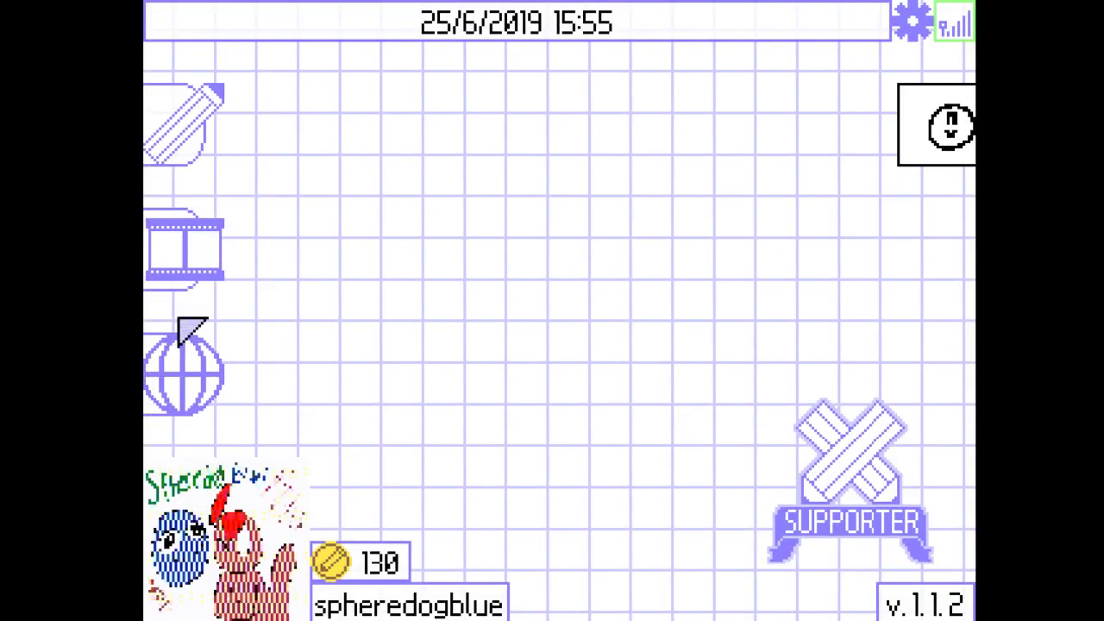
left_click(183, 263)
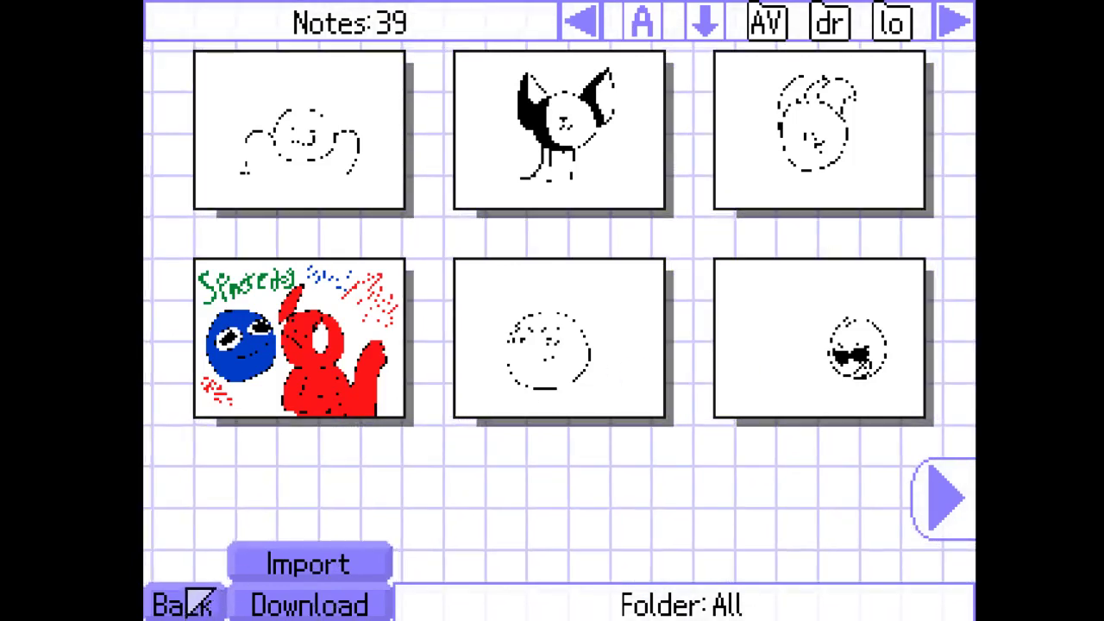
left_click(200, 602)
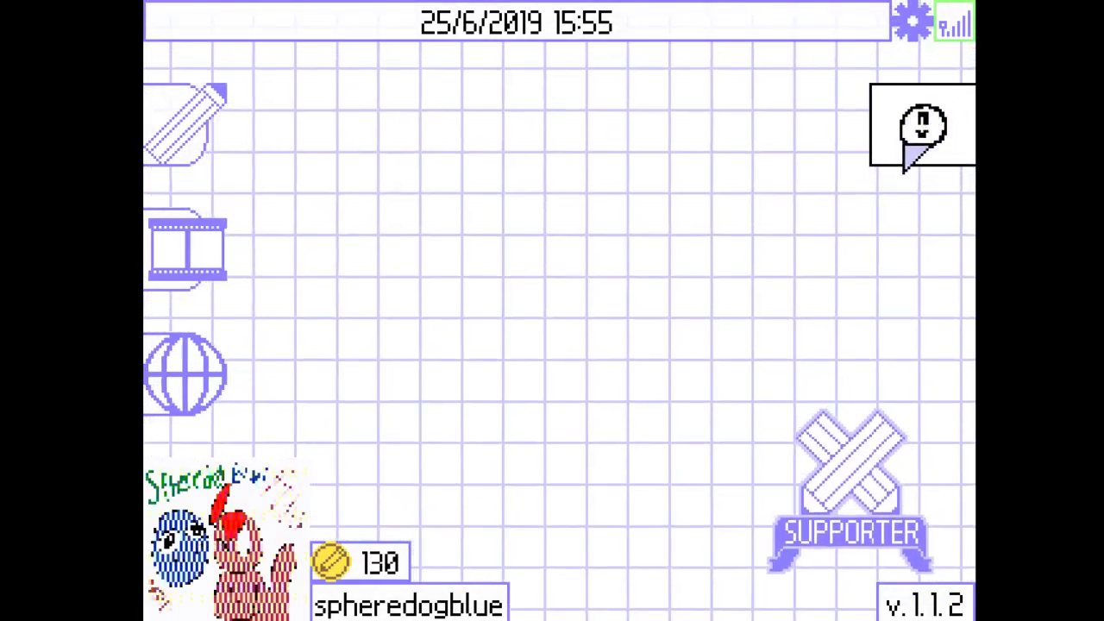
Step: Open the saved smiley note from the main screen, step through its frames, and return to the main menu
left_click(909, 133)
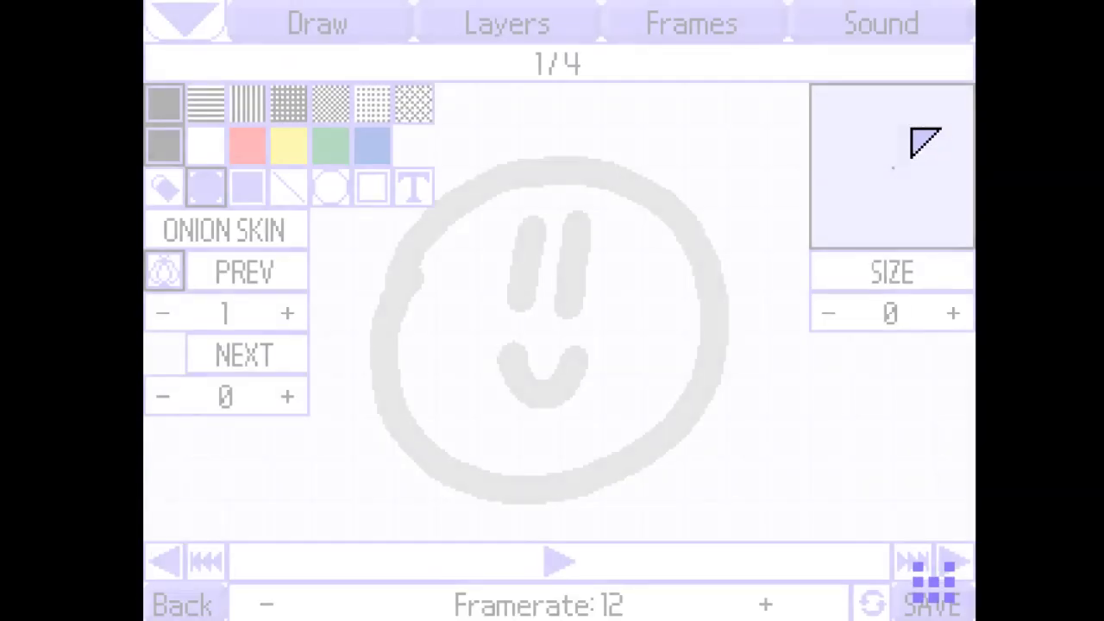
key("space")
key("space")
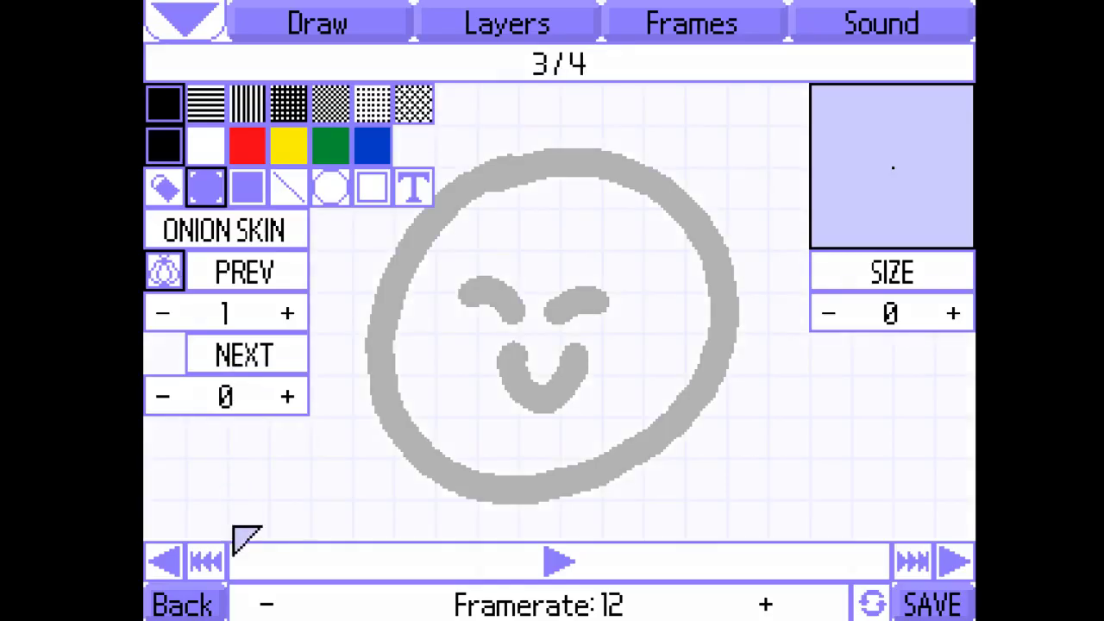
left_click(200, 598)
left_click(566, 254)
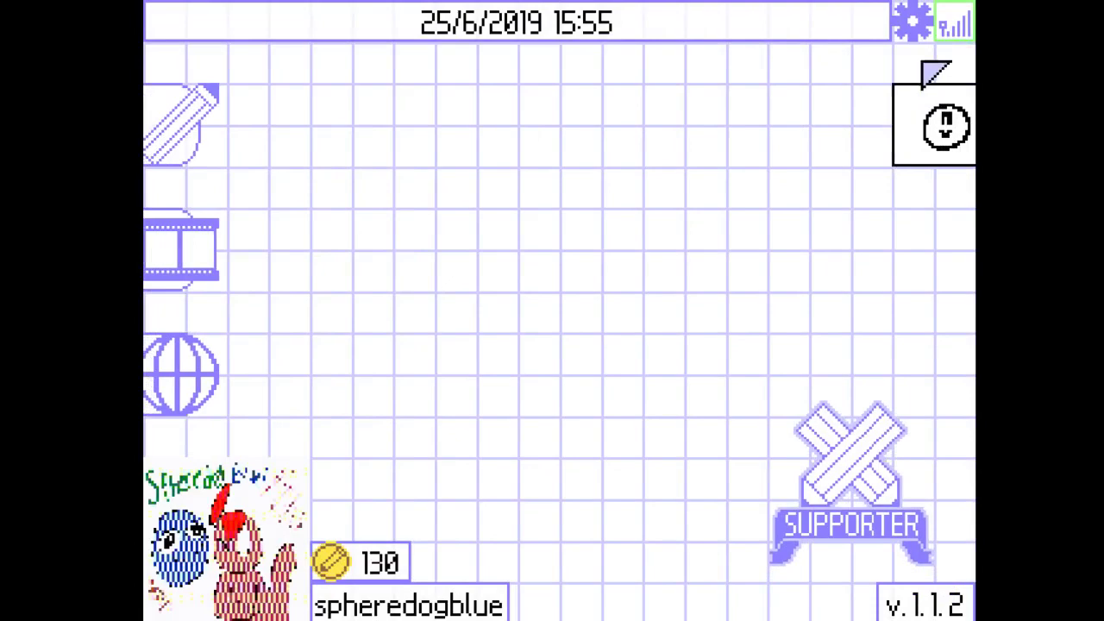
Step: Open the settings and try the background options by switching dots on and off and cycling the background type
left_click(914, 26)
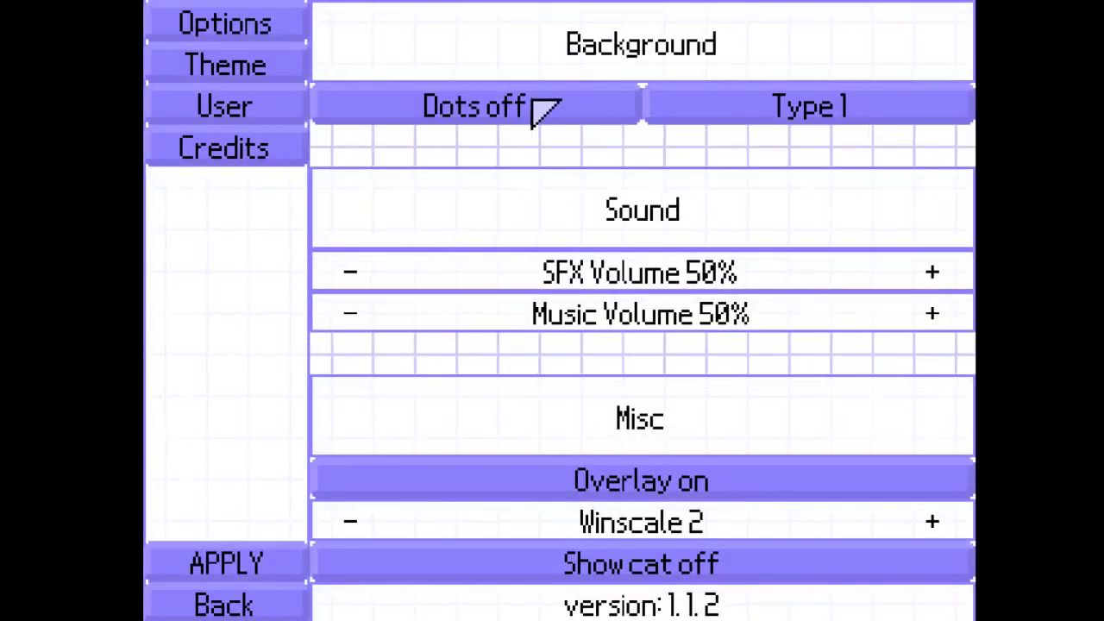
left_click(538, 105)
left_click(539, 106)
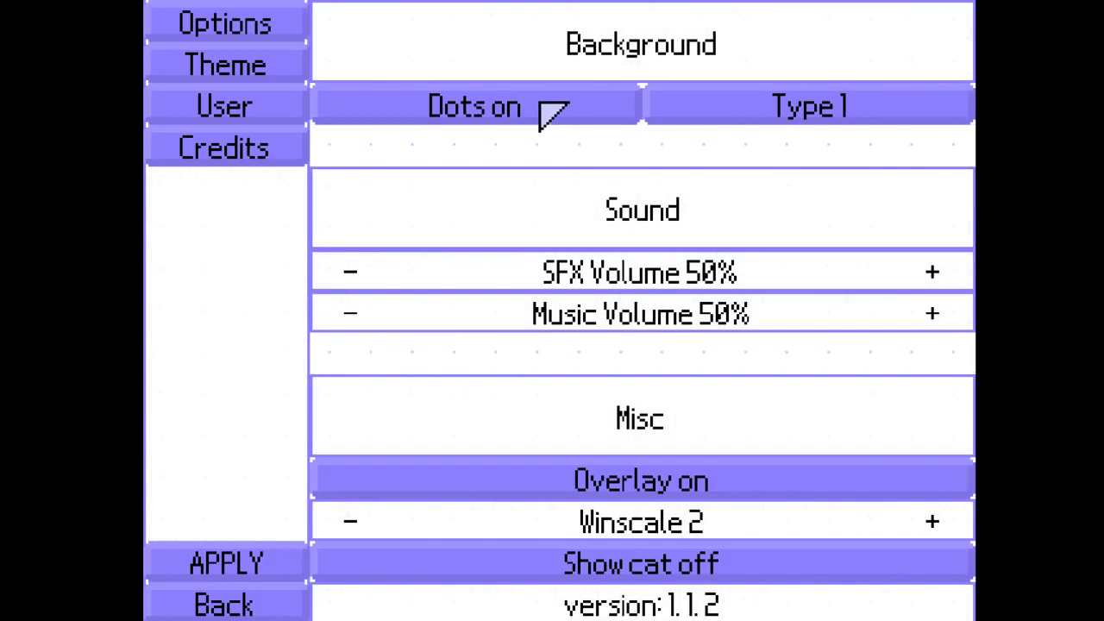
left_click(789, 119)
left_click(789, 119)
left_click(789, 119)
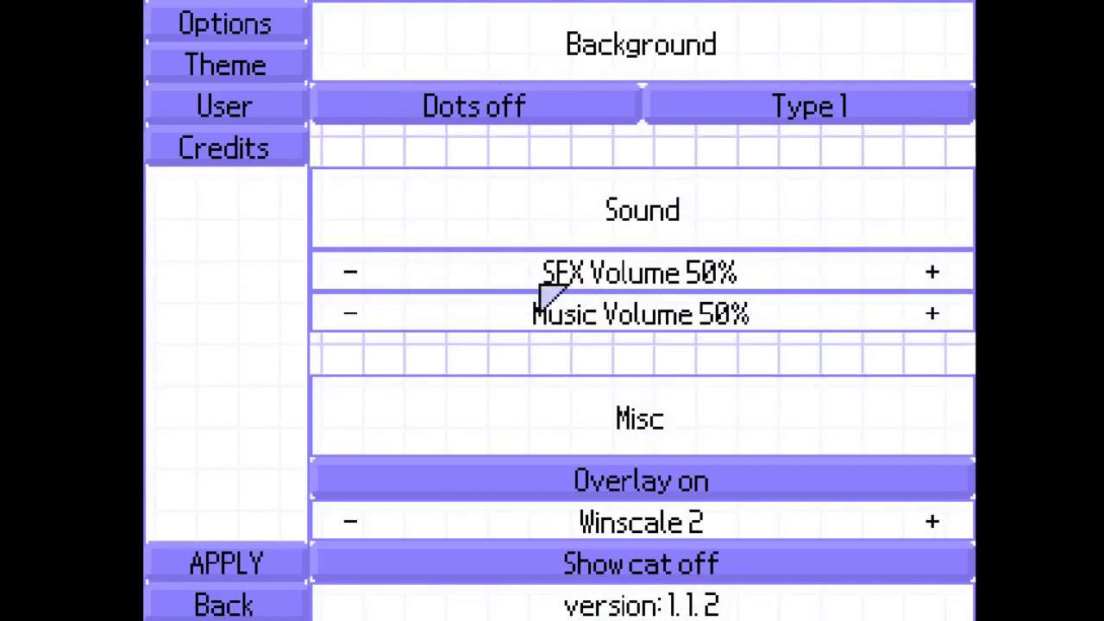
Step: Try out the Misc settings, ending with the overlay on, Winscale at 2 and Show cat off
left_click(591, 483)
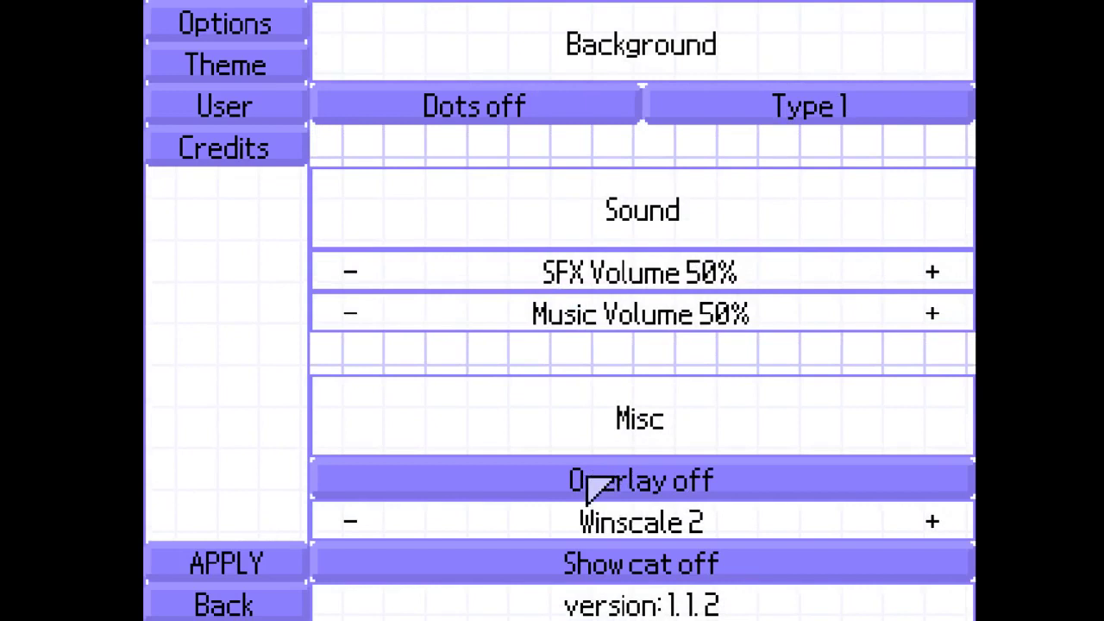
left_click(591, 488)
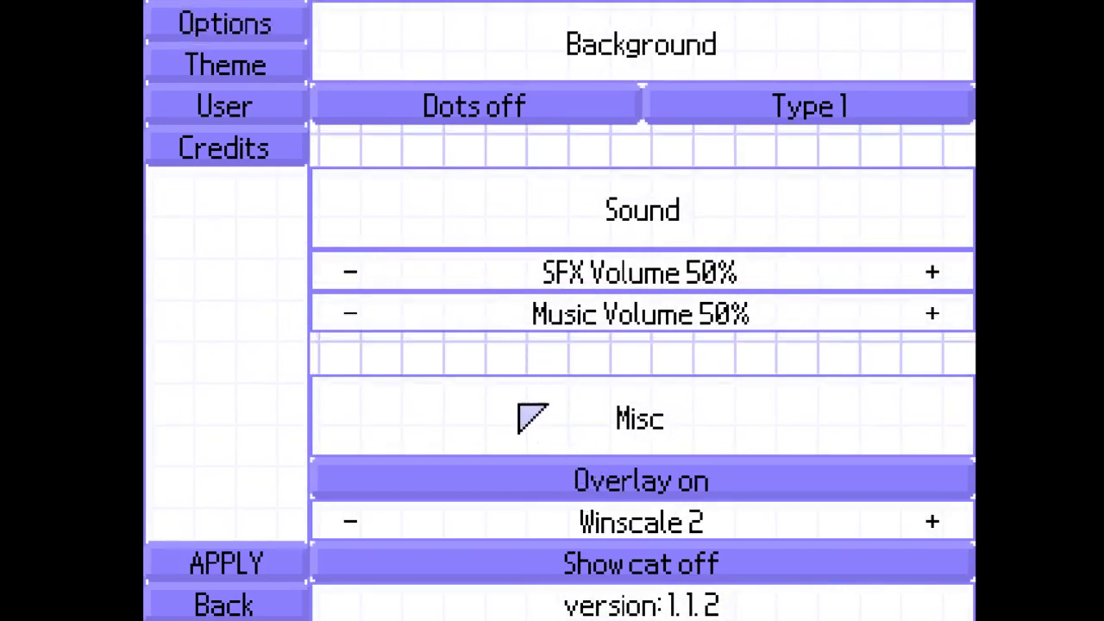
left_click(350, 521)
left_click(931, 523)
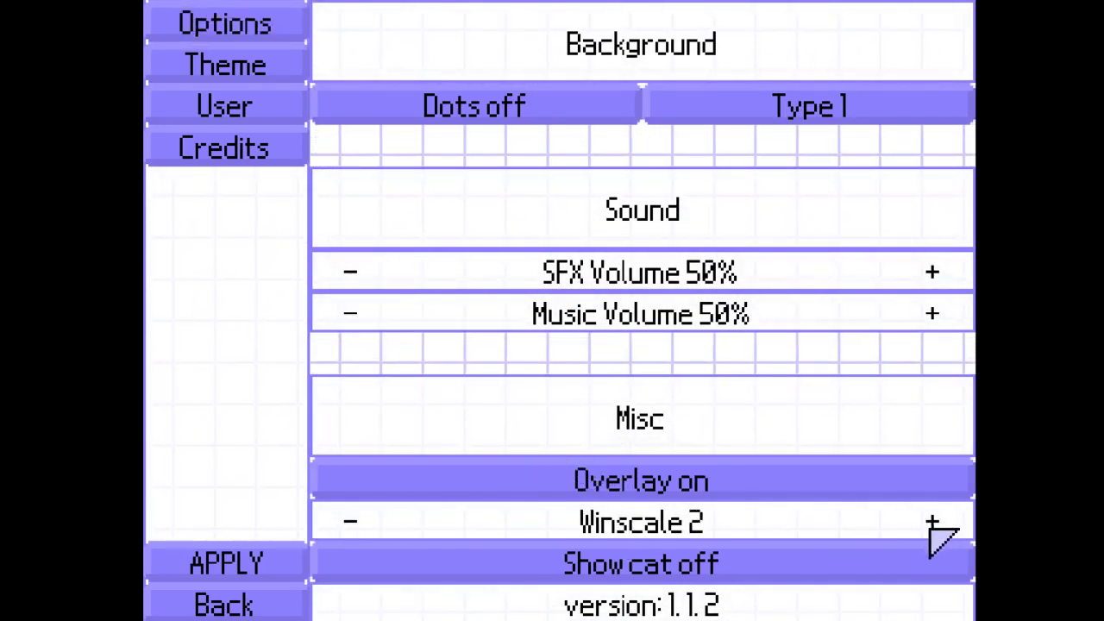
left_click(931, 523)
left_click(362, 521)
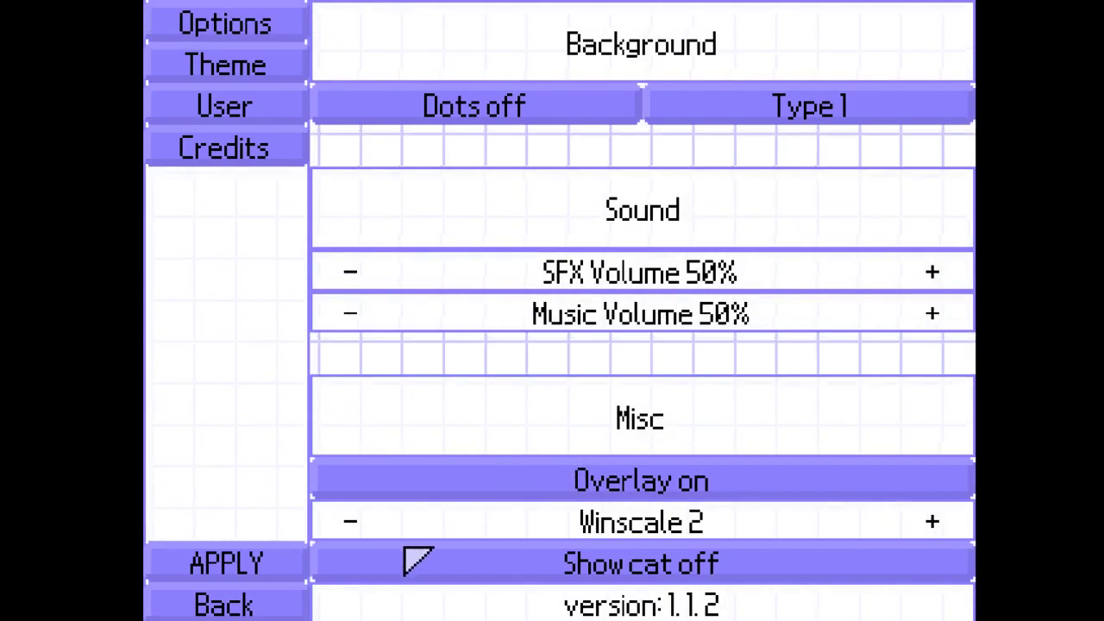
left_click(675, 574)
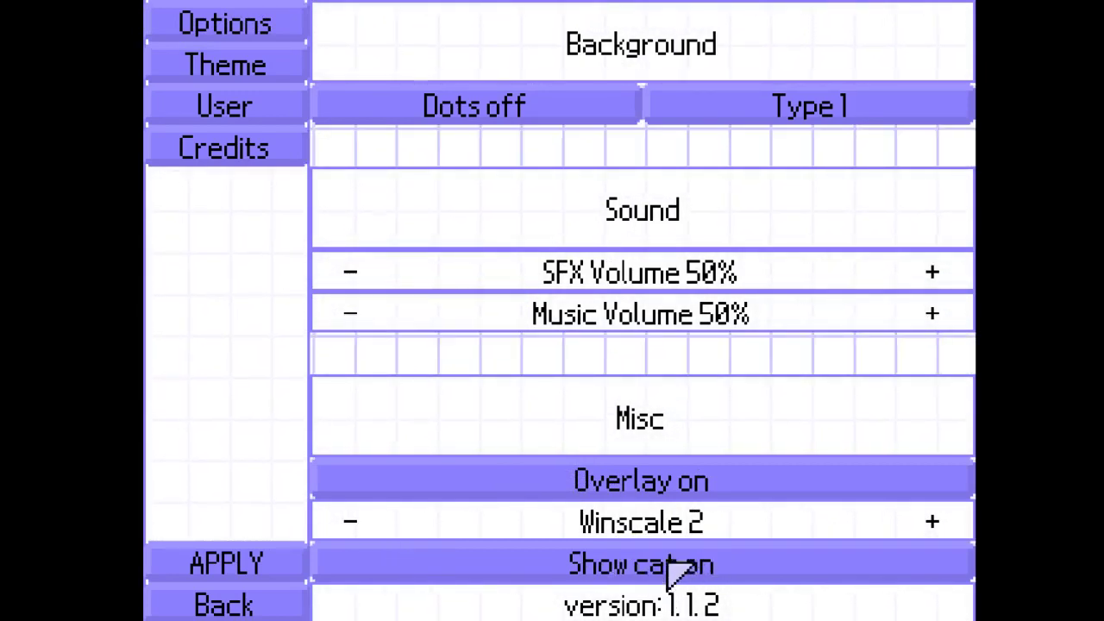
left_click(669, 563)
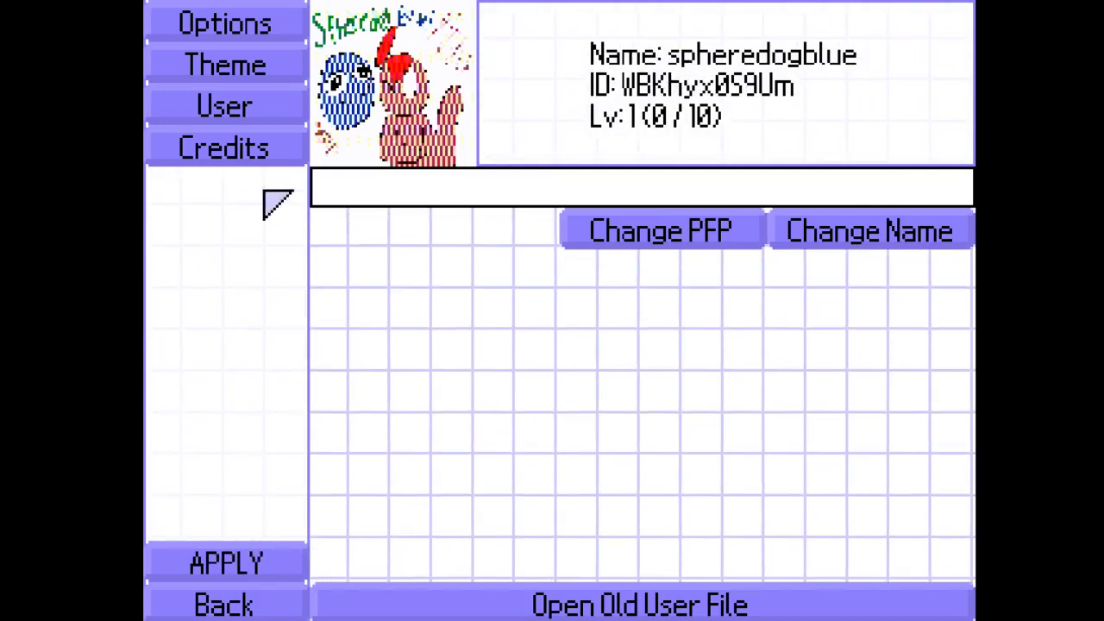
Step: View the software credits and return to the main screen
left_click(267, 145)
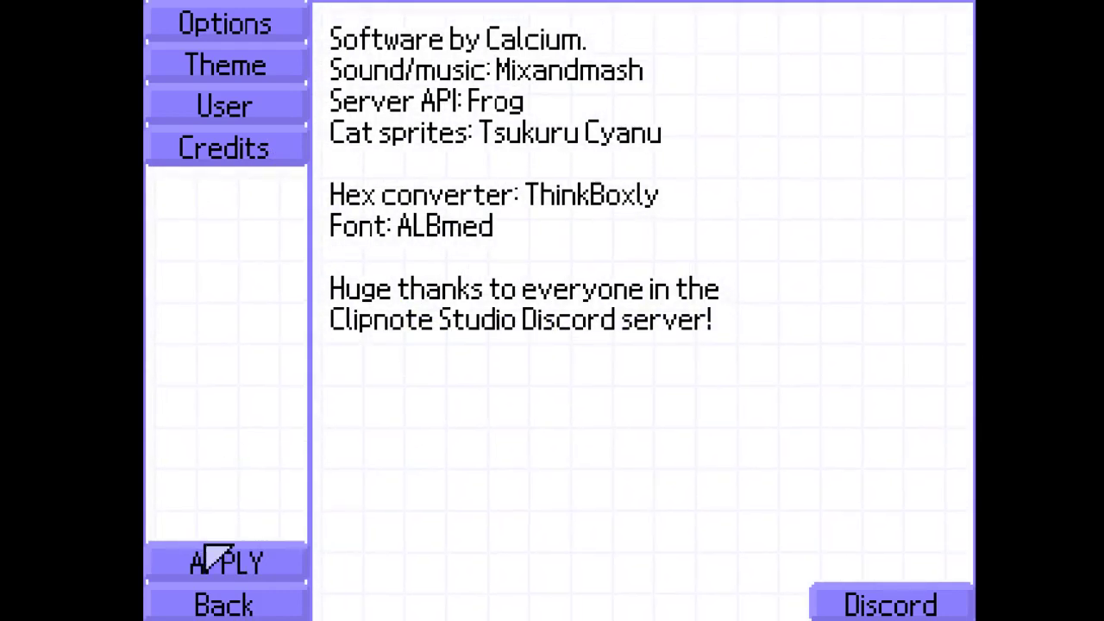
left_click(279, 605)
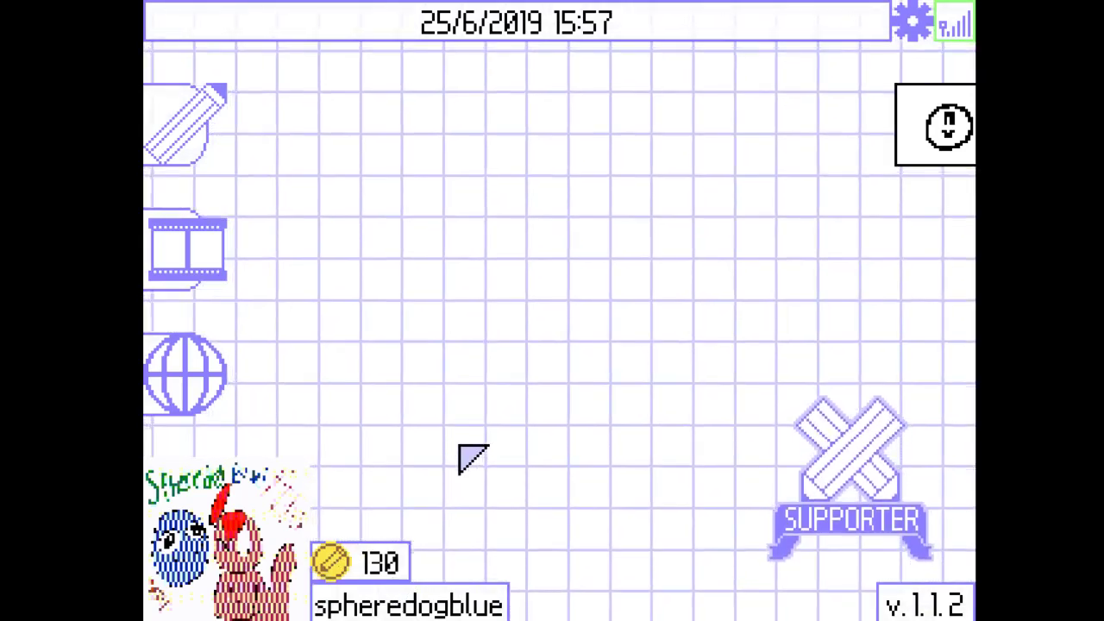
Step: Start a new note, try a thin black squiggle on the canvas, and raise the brush size to 3
left_click(198, 144)
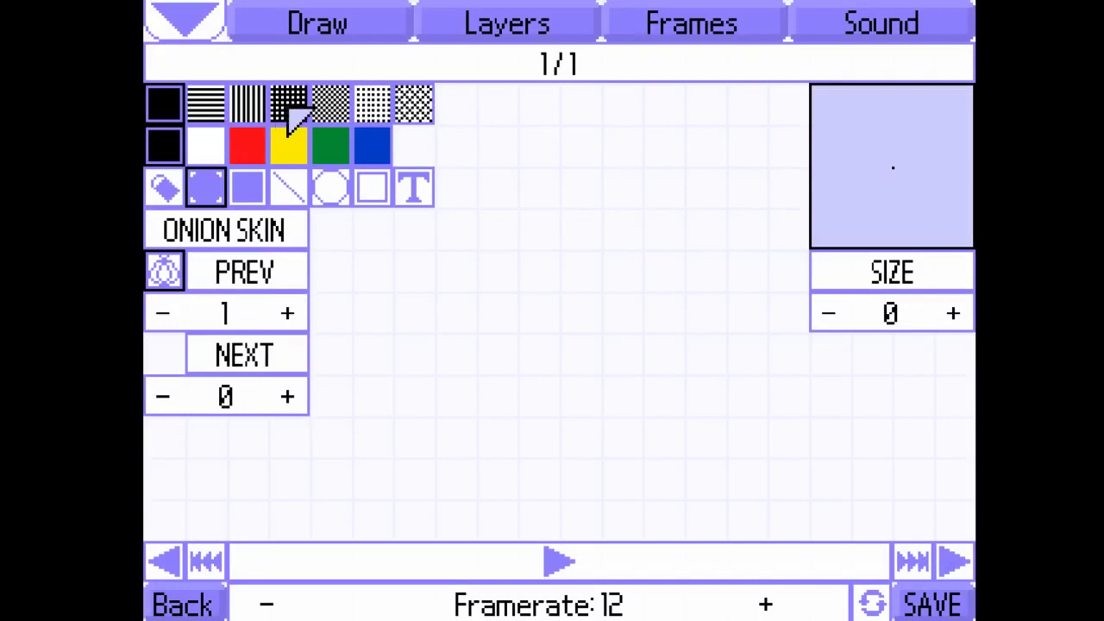
key("Tab")
key("Tab")
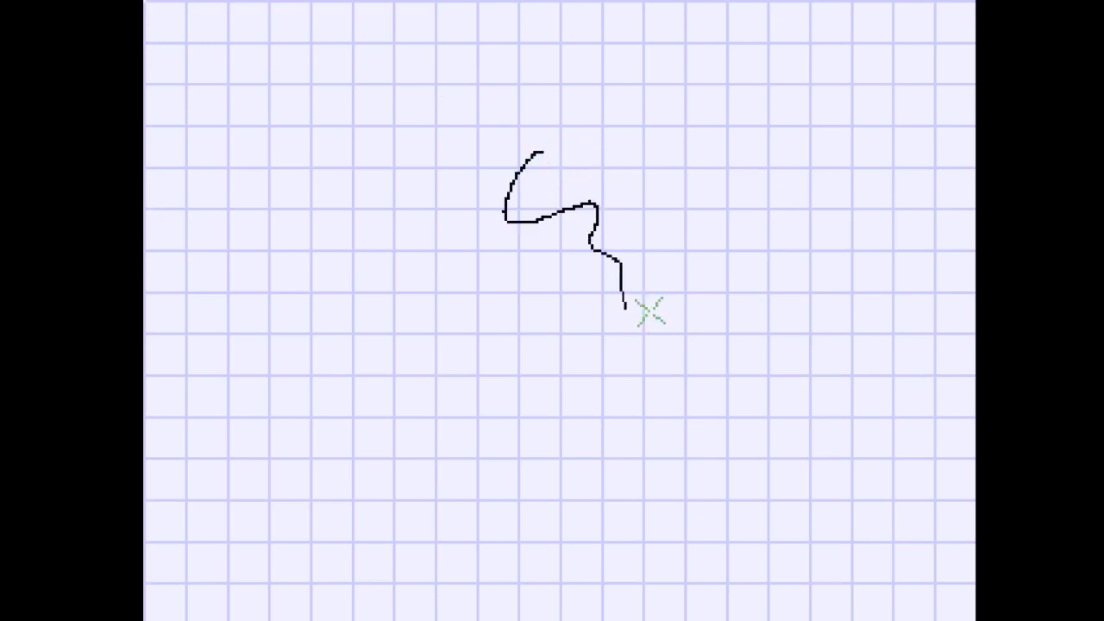
key("Tab")
key("Tab")
scroll(534, 183, "up", 3)
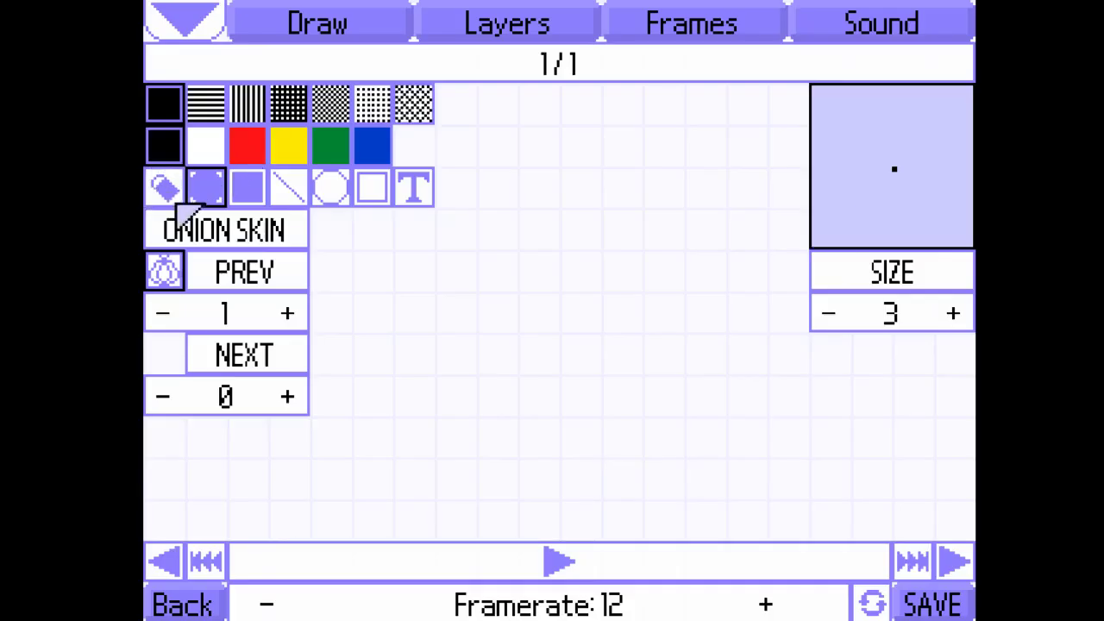
Step: Toggle the previous-frame onion skin off and back on
left_click(174, 269)
left_click(176, 269)
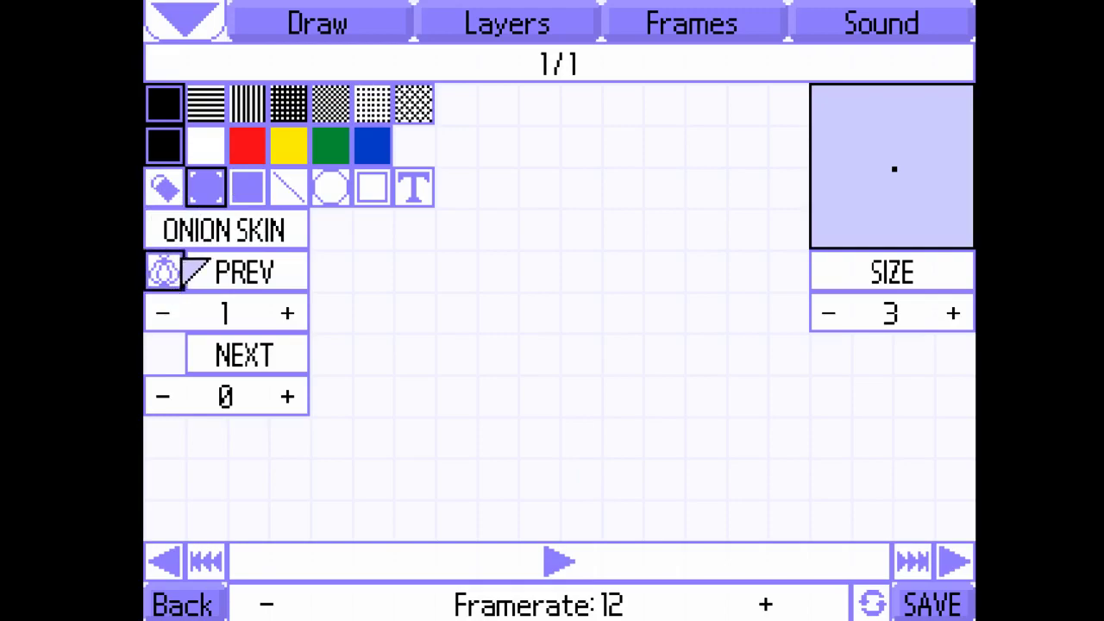
left_click(182, 264)
Step: Choose the fine checkerboard pattern and paint a large black oval with the round brush at size 14
left_click(326, 107)
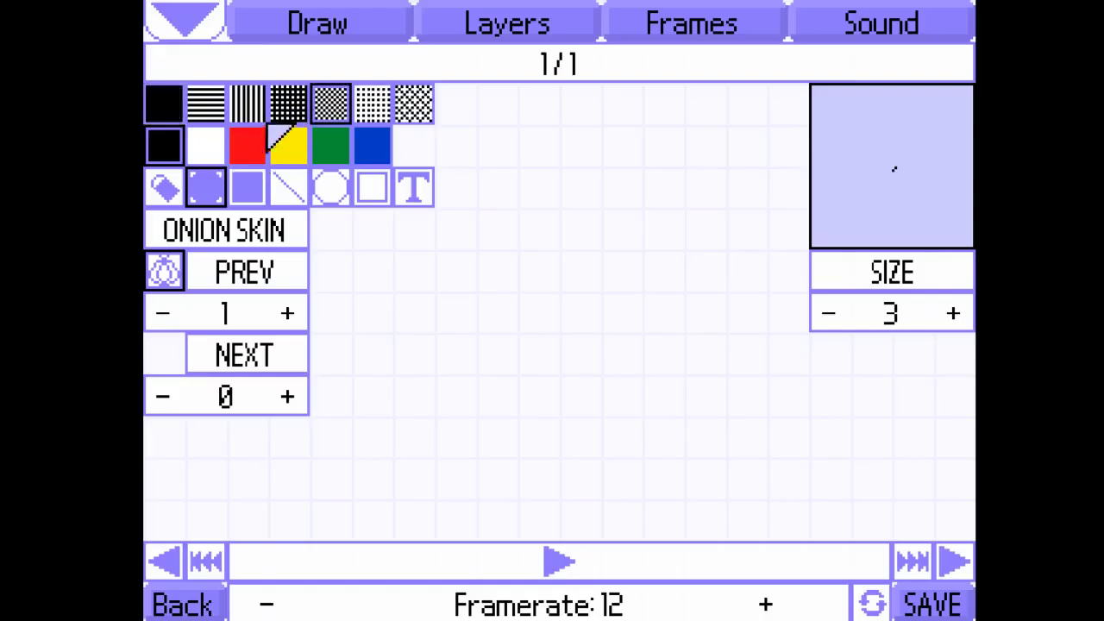
left_click(163, 101)
left_click(332, 102)
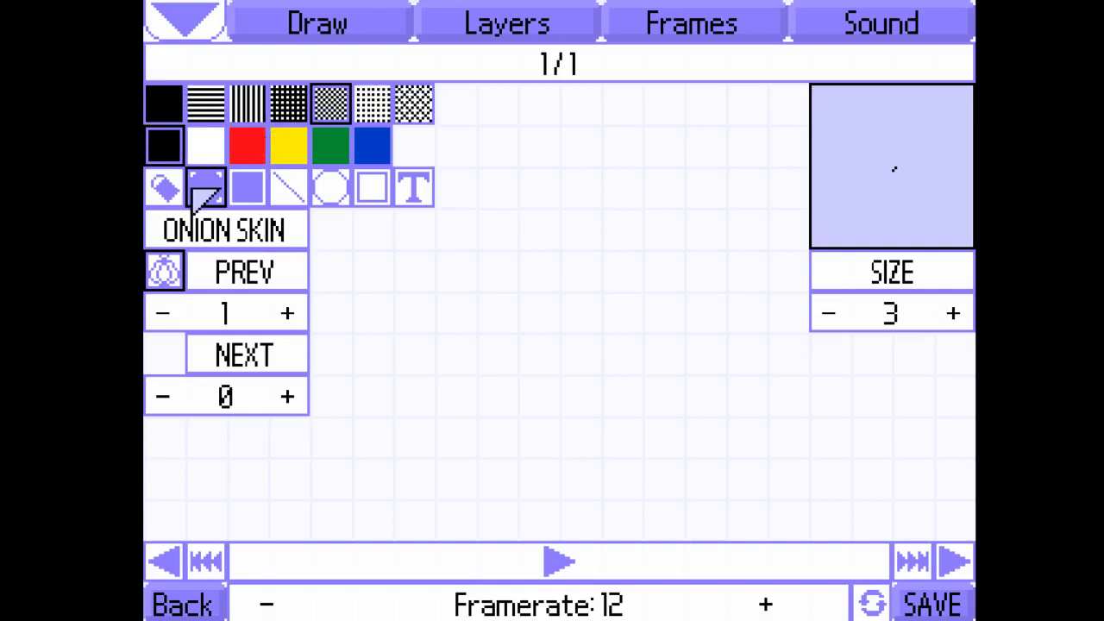
key("Tab")
scroll(402, 205, "up", 11)
mouse_move(399, 175)
left_mouse_down()
mouse_move(460, 208)
mouse_move(447, 289)
mouse_move(432, 283)
mouse_move(430, 228)
mouse_move(412, 247)
left_mouse_up()
key("Tab")
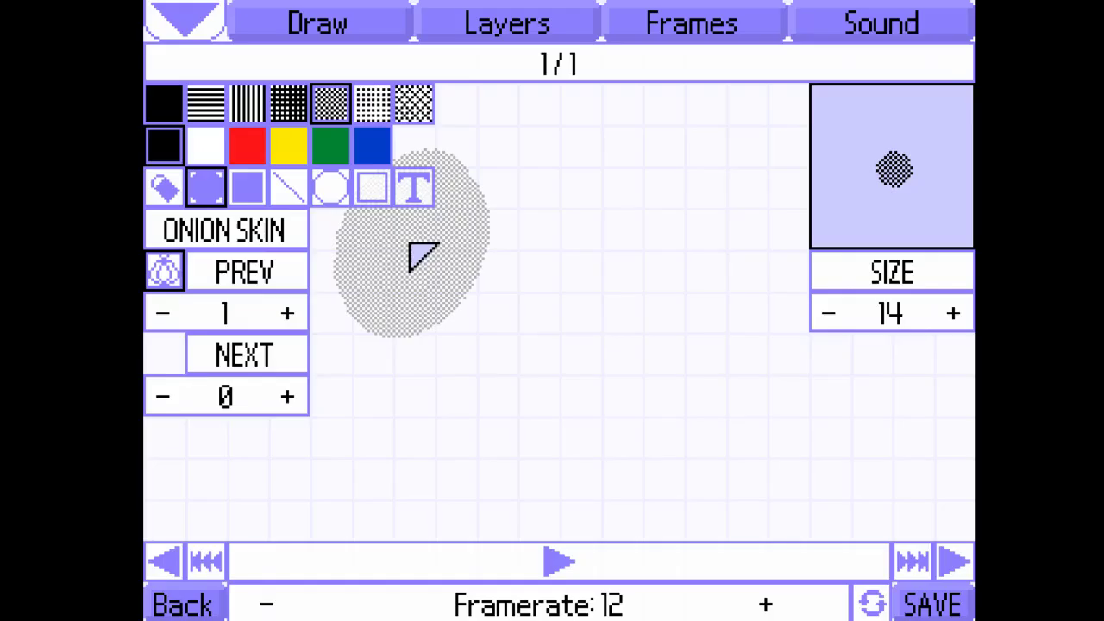
Step: Switch to the crosshatch pattern in red and paint a smaller oval over the black one
left_click(415, 103)
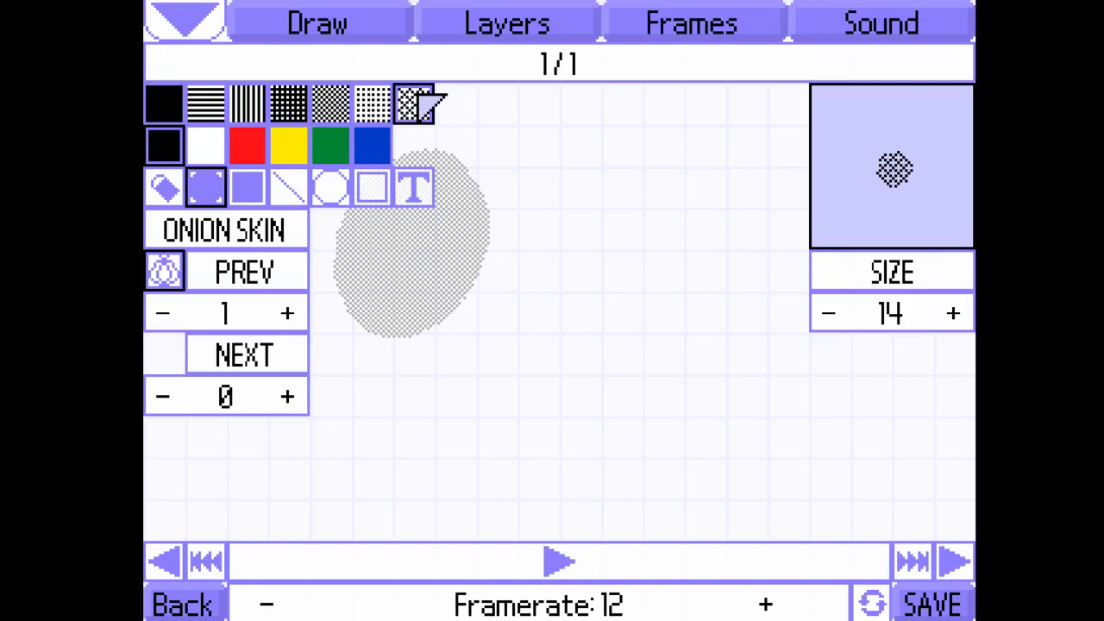
left_click(247, 145)
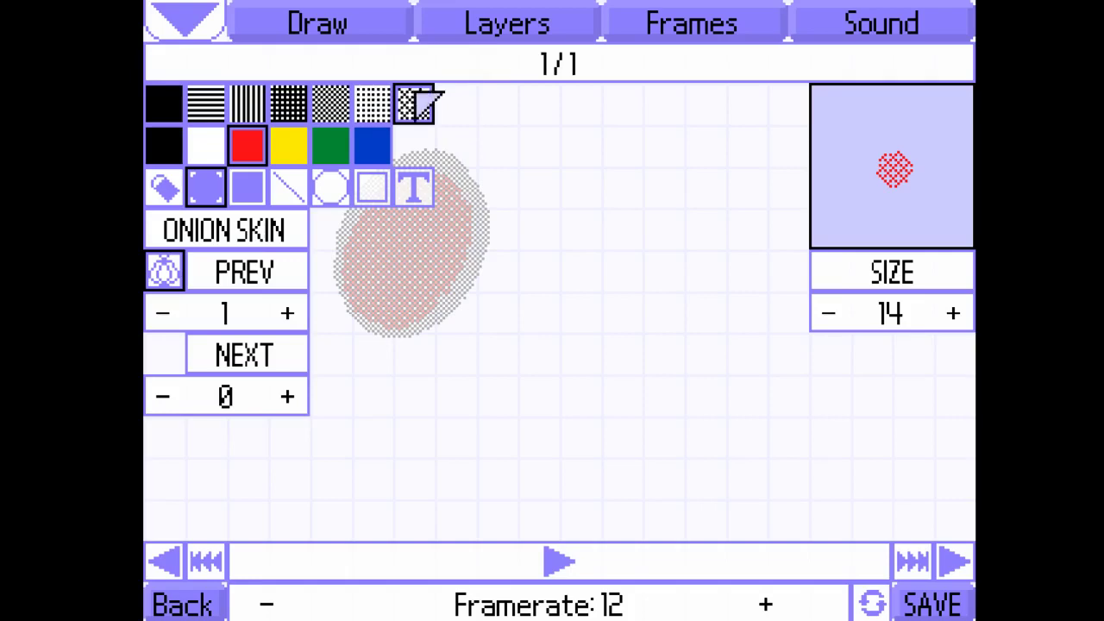
Step: Choose the dotted pattern and use the eraser with it over the painted oval
left_click(373, 112)
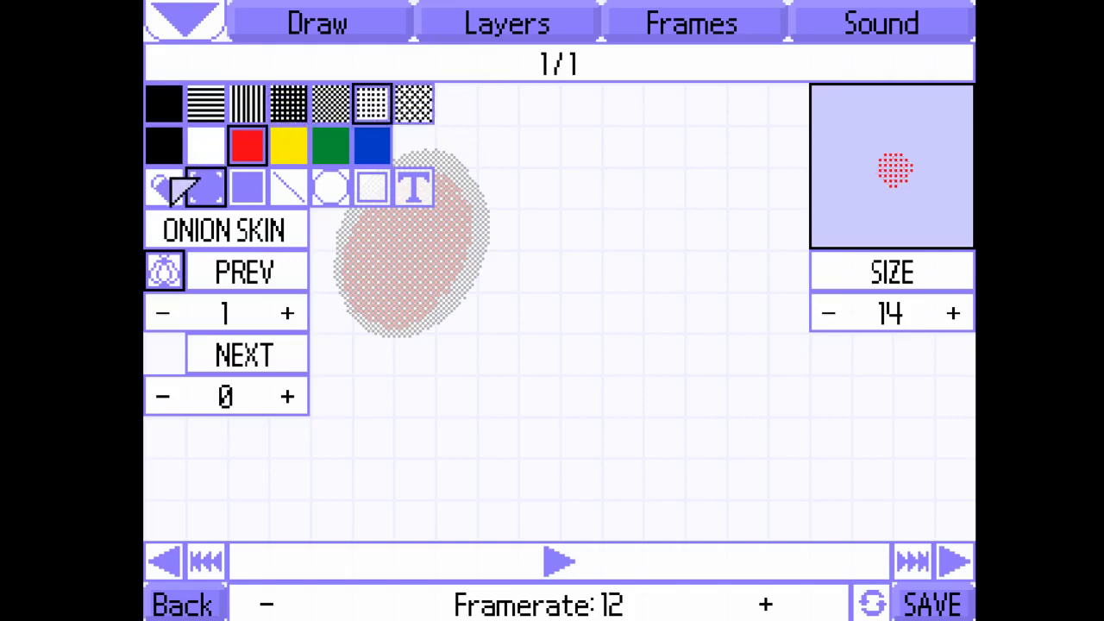
left_click(164, 187)
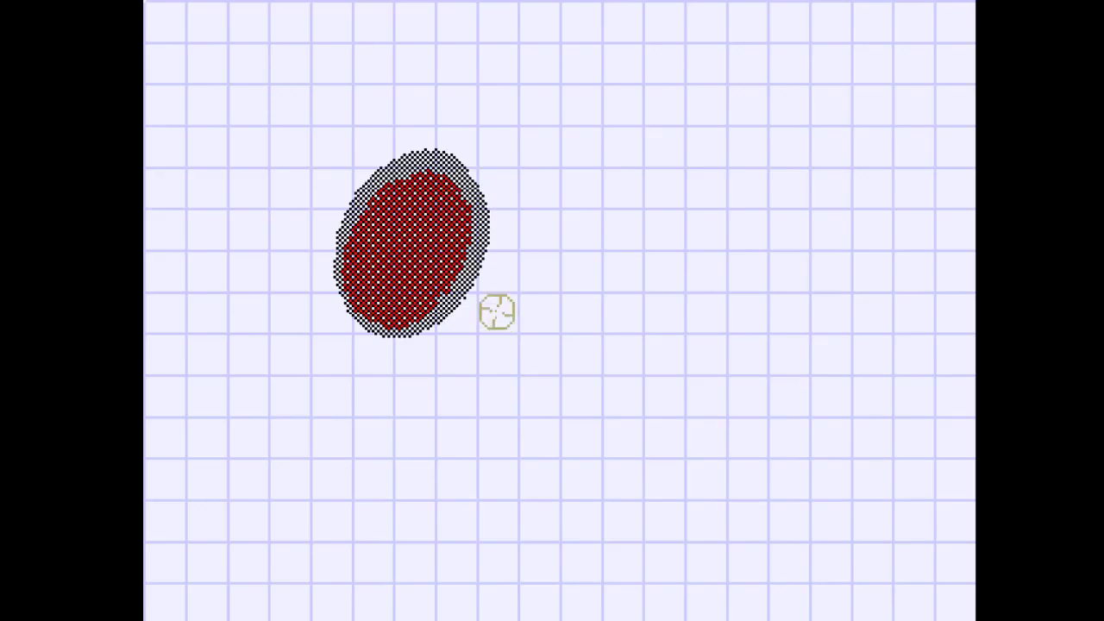
left_click(466, 172)
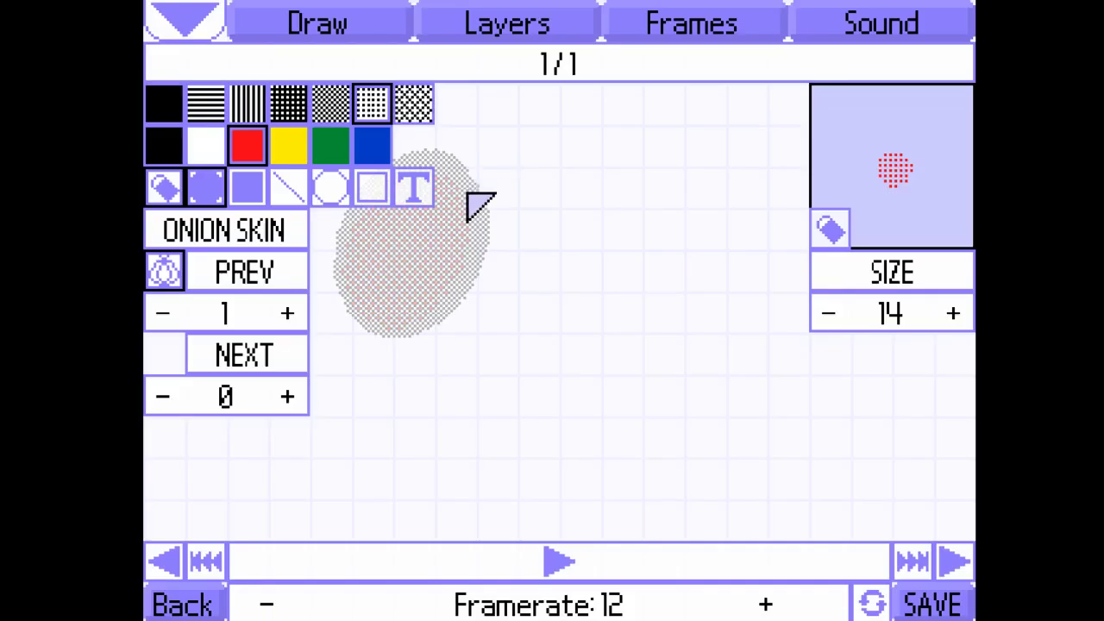
Step: Switch to the vertical stripe pattern, then leave the test note unsaved and return to the main menu
left_click(241, 103)
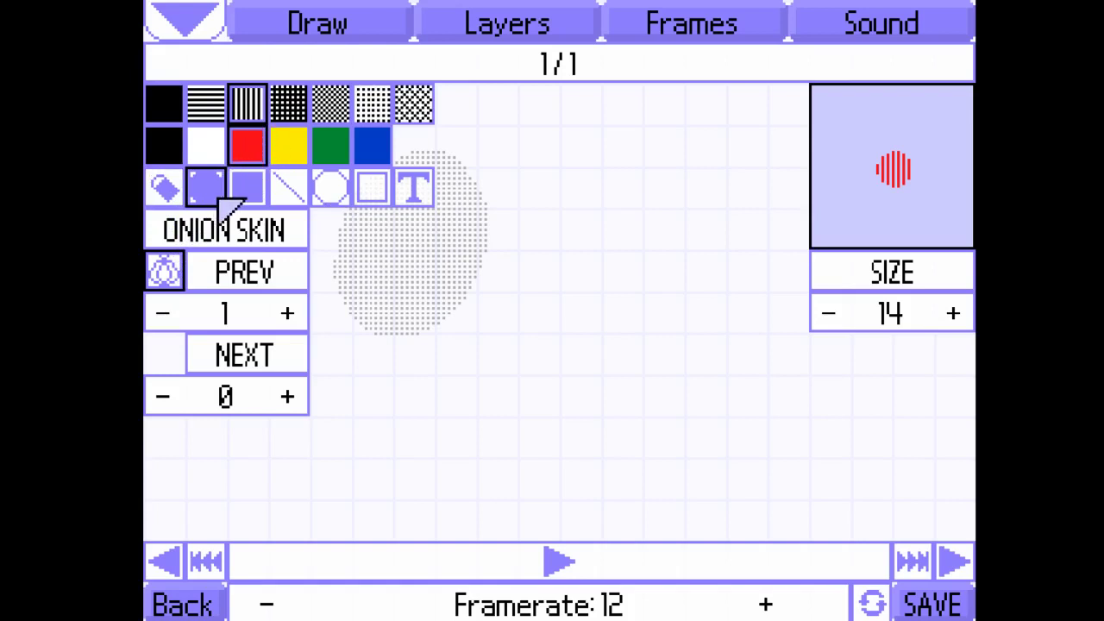
left_click(185, 597)
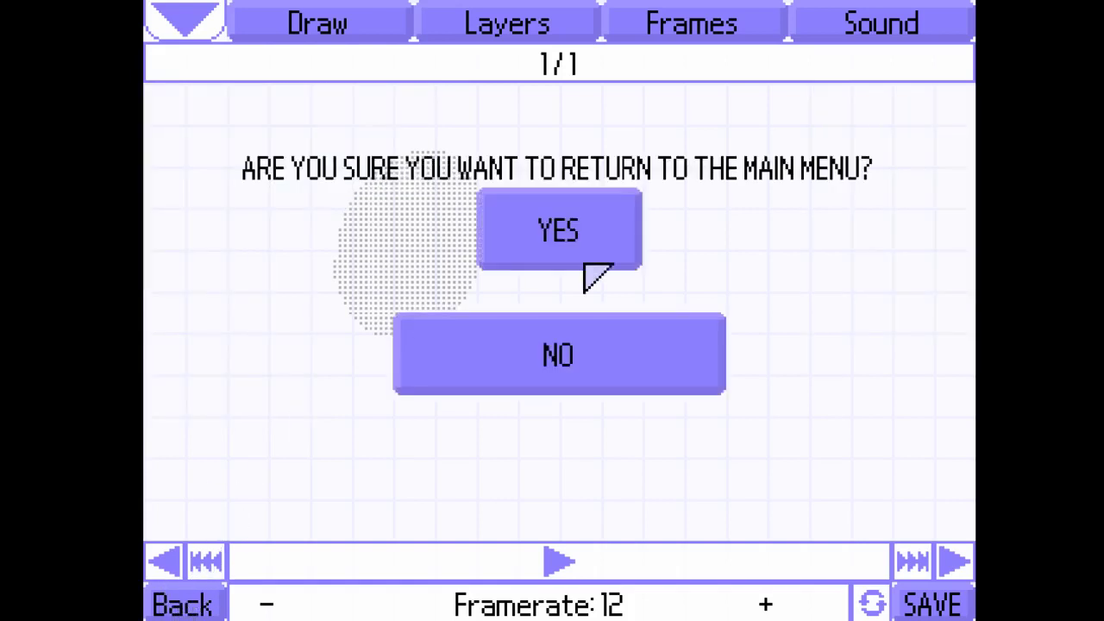
left_click(601, 226)
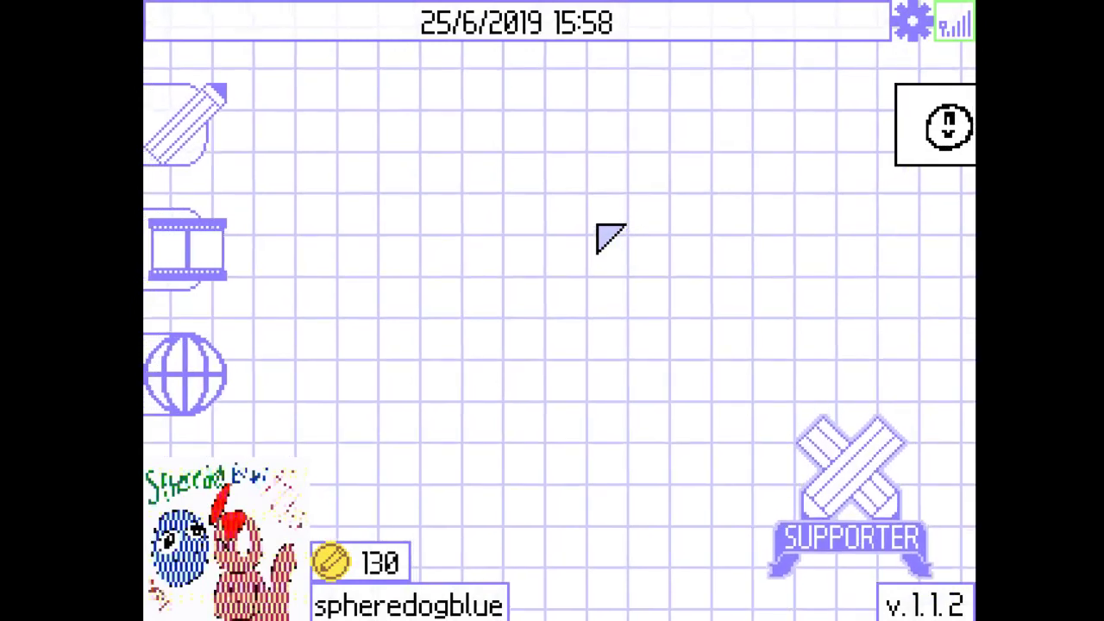